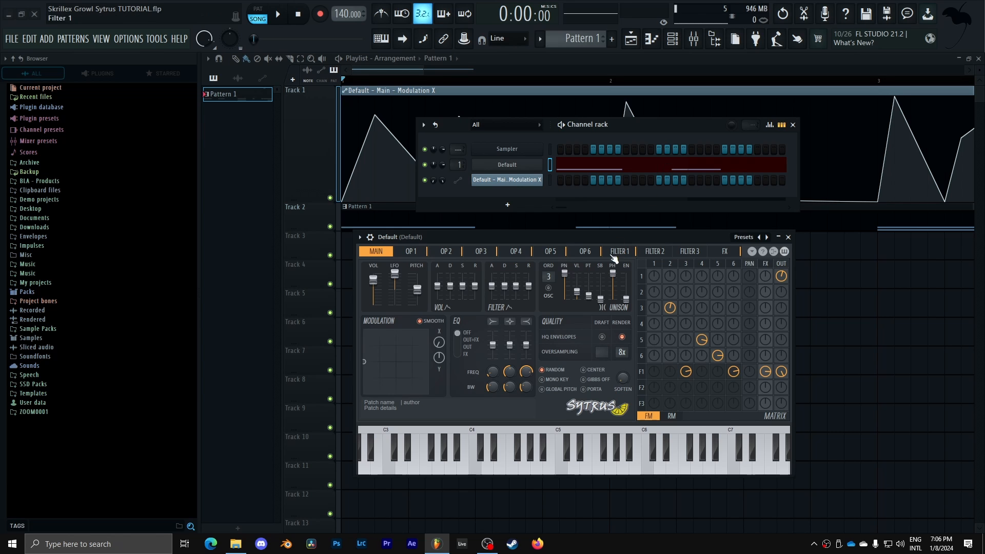
- Show the mixer to view the Default insert's effects chain, moving Sytrus out of the way and closing it
{"action": "left_click_drag", "start_coordinate": [596, 239], "coordinate": [579, 112]}
{"action": "key", "text": "F9"}
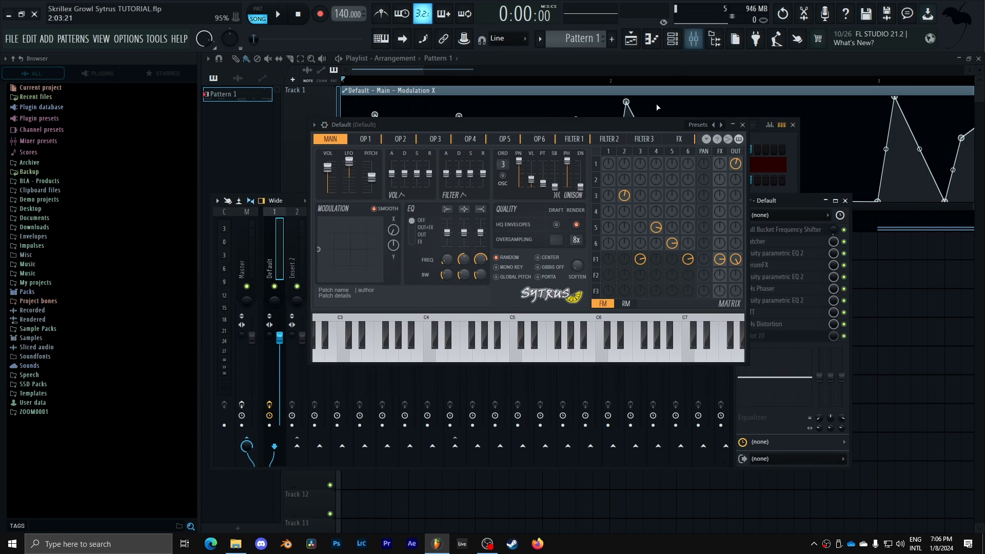
{"action": "left_click_drag", "start_coordinate": [500, 126], "coordinate": [487, 388]}
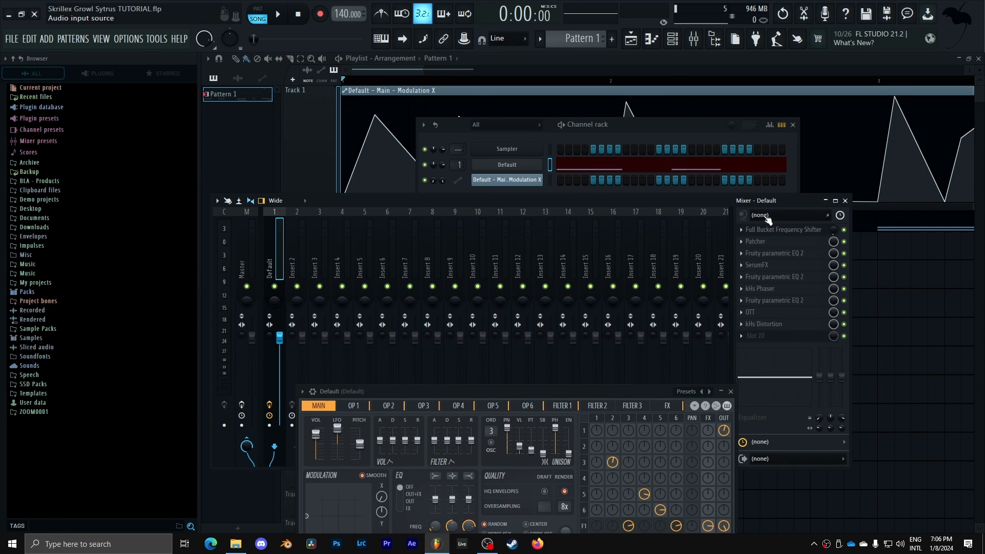
{"action": "left_click_drag", "start_coordinate": [578, 389], "coordinate": [509, 358]}
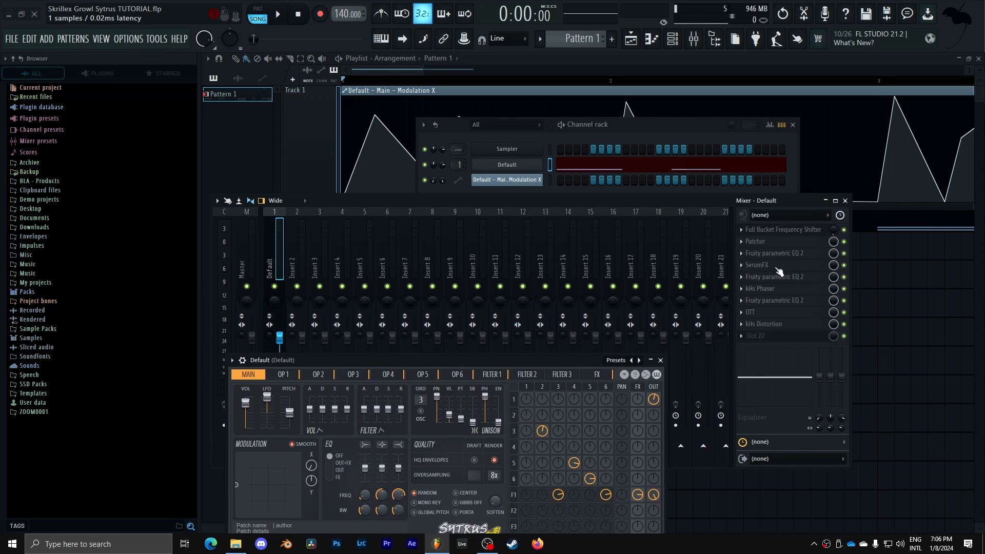
{"action": "left_click_drag", "start_coordinate": [547, 359], "coordinate": [683, 224]}
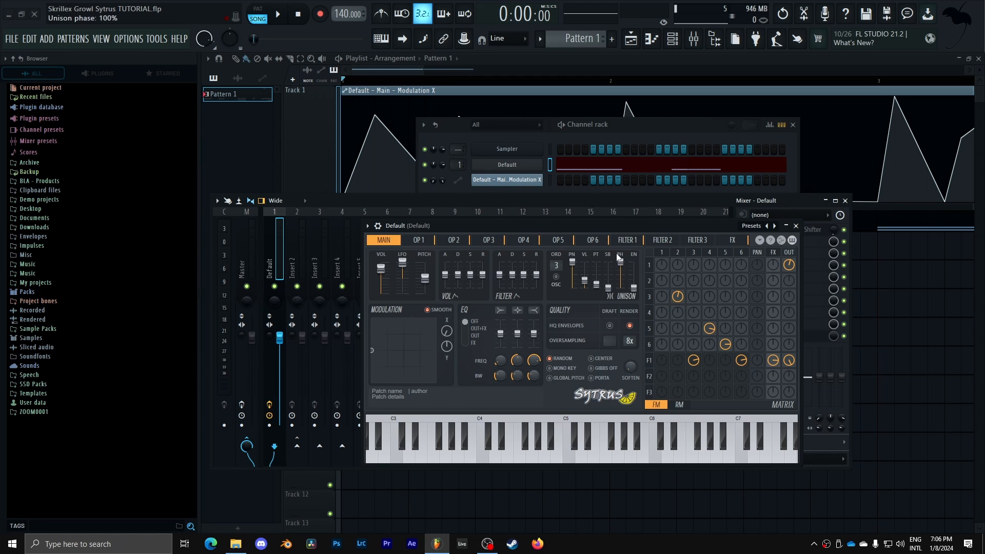
{"action": "left_click", "coordinate": [796, 225]}
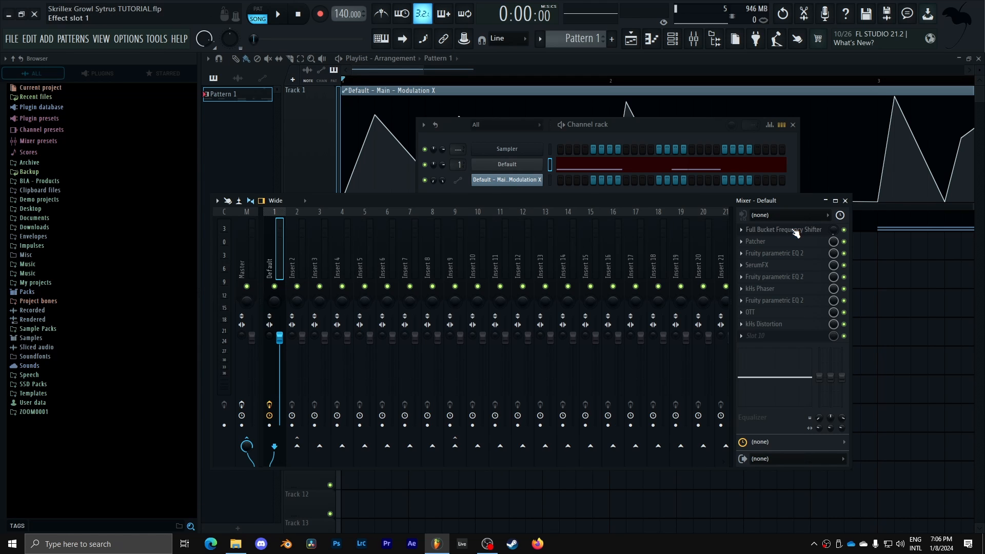
- Close all floating windows and play the arrangement in the playlist to hear the growl
{"action": "key", "text": "F12"}
{"action": "left_click_drag", "start_coordinate": [428, 73], "coordinate": [512, 68]}
{"action": "key", "text": "space"}
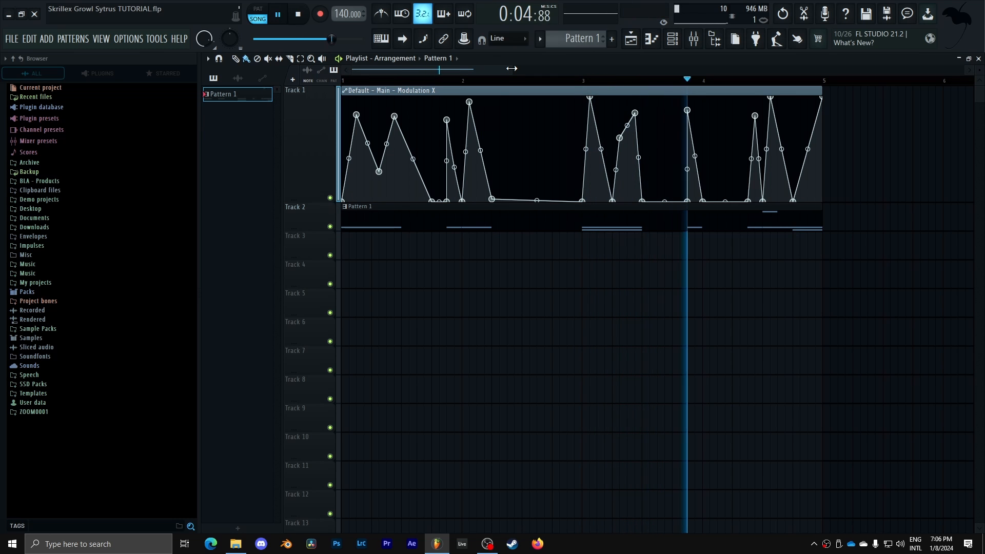
{"action": "key", "text": "space"}
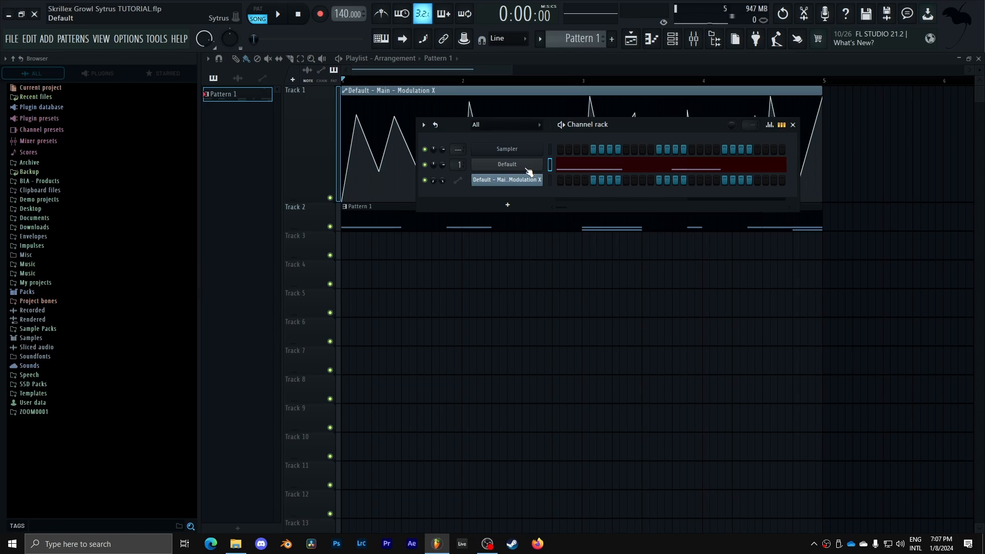
- Open the Default channel's Sytrus, place it above the playlist, and save the project
{"action": "left_click", "coordinate": [527, 168]}
{"action": "left_click_drag", "start_coordinate": [522, 226], "coordinate": [491, 124]}
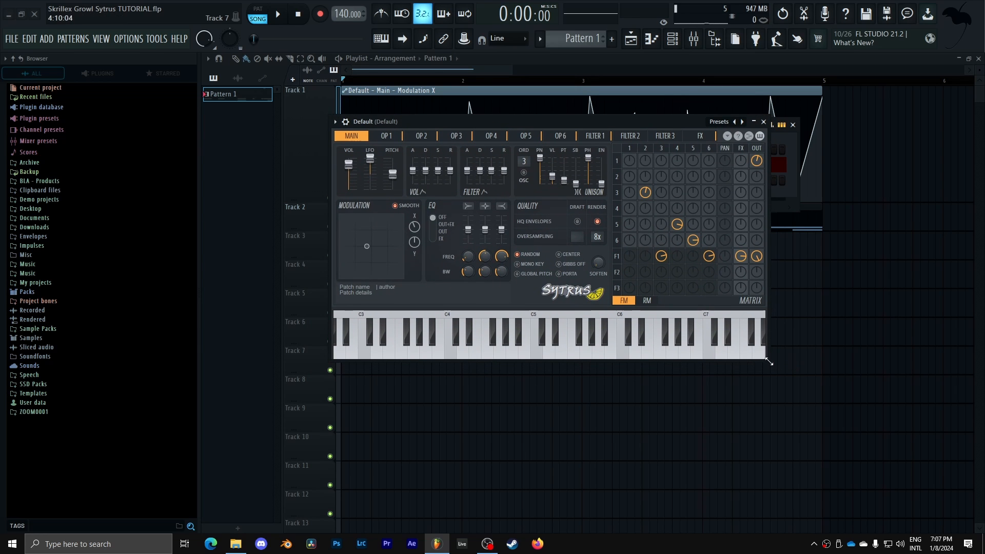
{"action": "left_click_drag", "start_coordinate": [509, 122], "coordinate": [513, 109]}
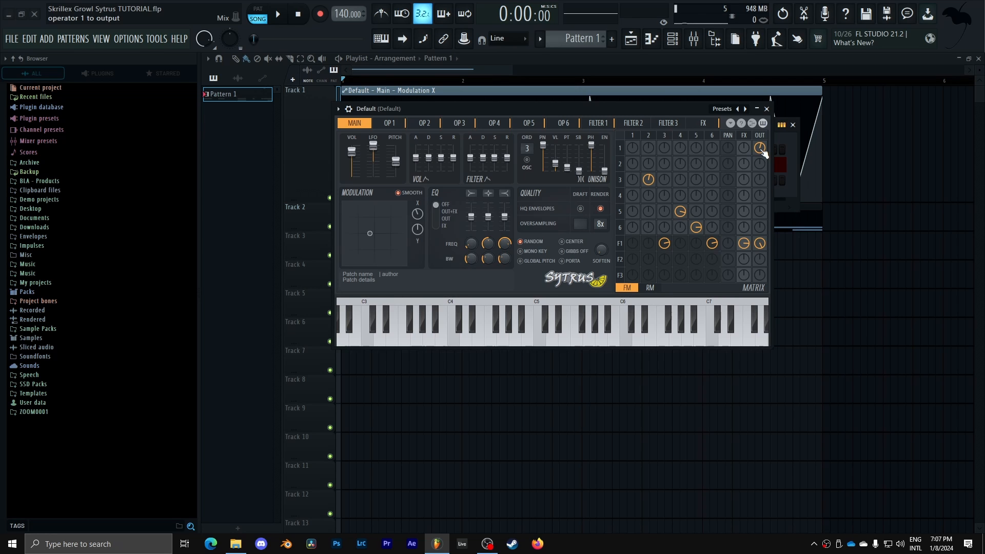
{"action": "key", "text": "ctrl+s"}
{"action": "key", "text": "ctrl+s"}
- Examine operators 1, 2 and 3 in Sytrus, checking their waveforms, frequency ratios and the operator 2 to 3 frequency modulation
{"action": "left_click", "coordinate": [620, 148]}
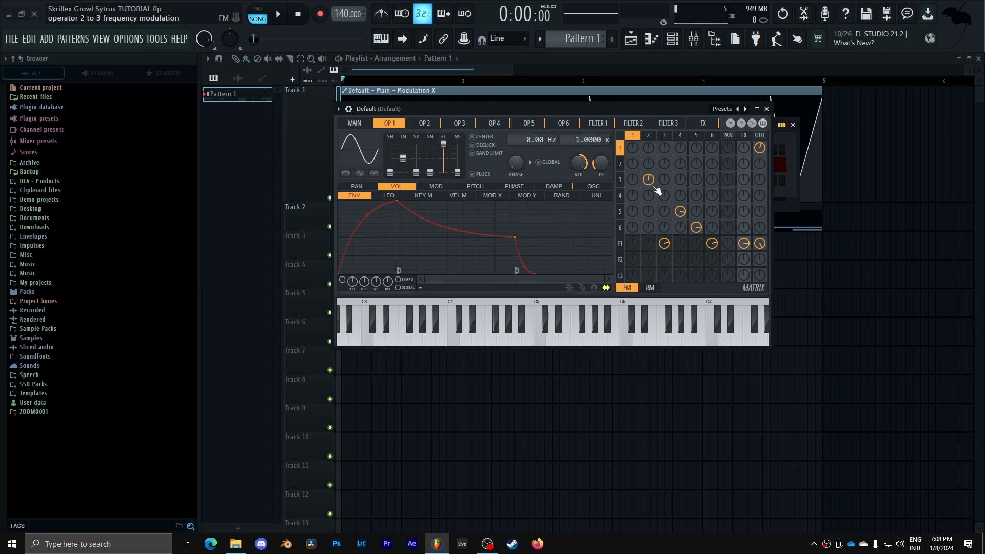
{"action": "left_click", "coordinate": [428, 126]}
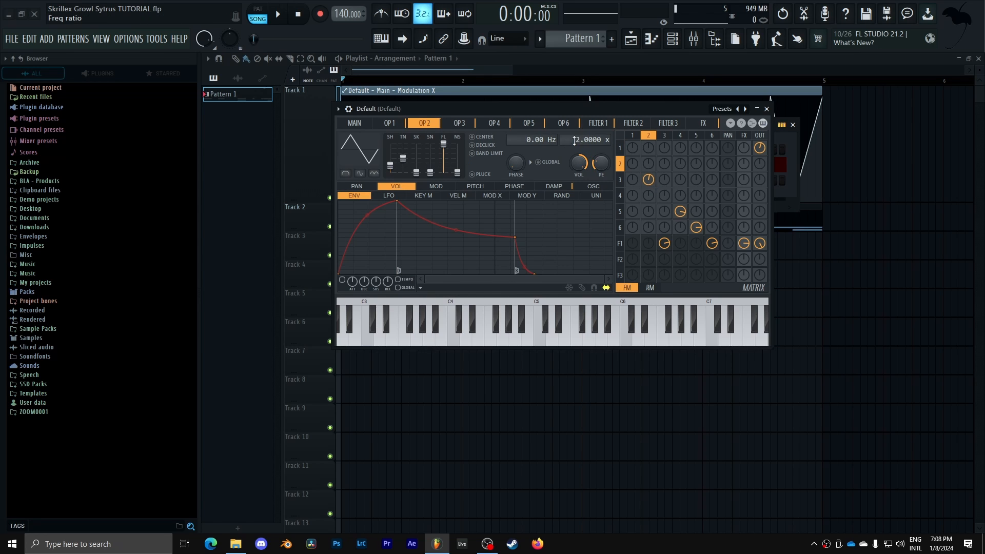
{"action": "key", "text": "ctrl+s"}
{"action": "left_click_drag", "start_coordinate": [650, 183], "coordinate": [651, 174]}
{"action": "left_click", "coordinate": [461, 124]}
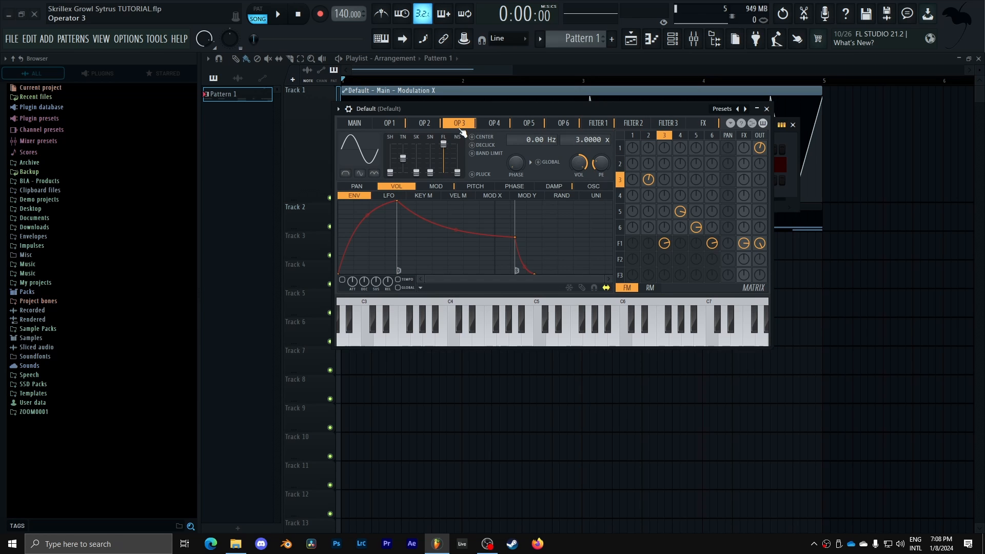
{"action": "left_click", "coordinate": [425, 124]}
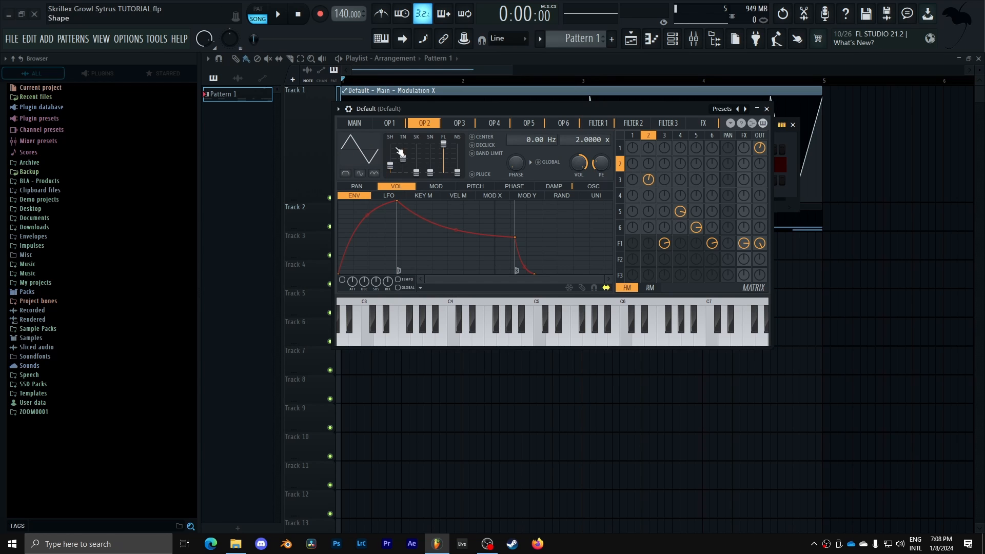
- Display operator 3's modulation X mapping with input modulation as the editor target
{"action": "left_click", "coordinate": [467, 128]}
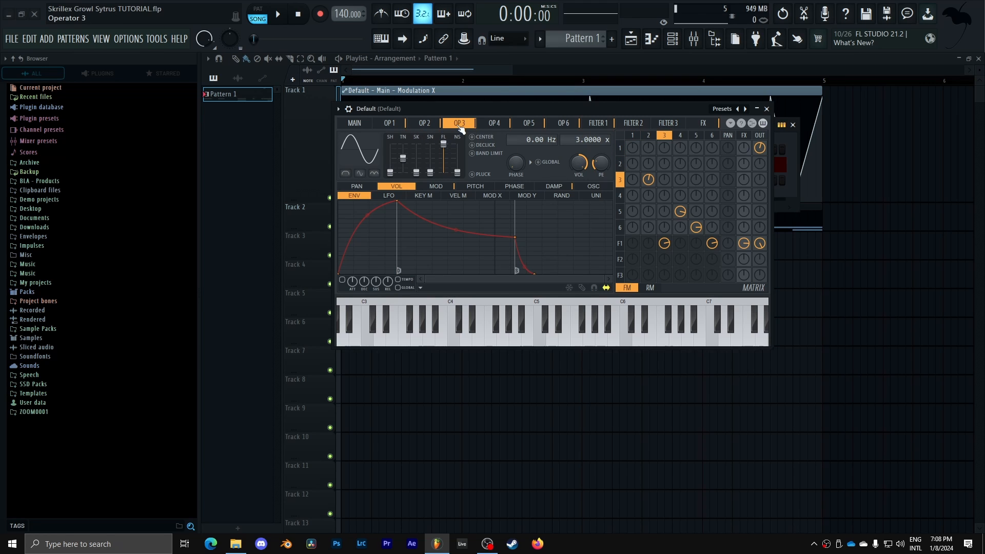
{"action": "left_click", "coordinate": [437, 187]}
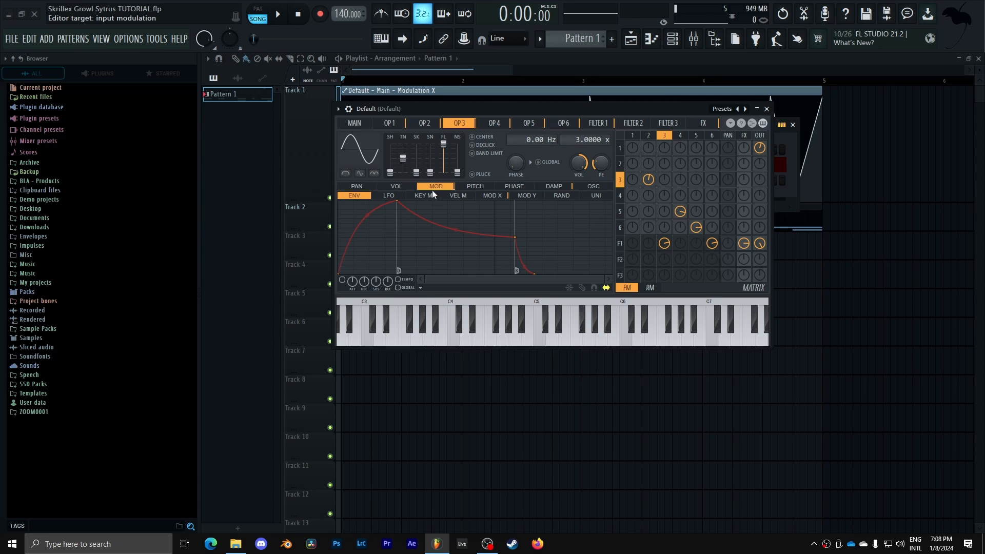
{"action": "left_click", "coordinate": [492, 196]}
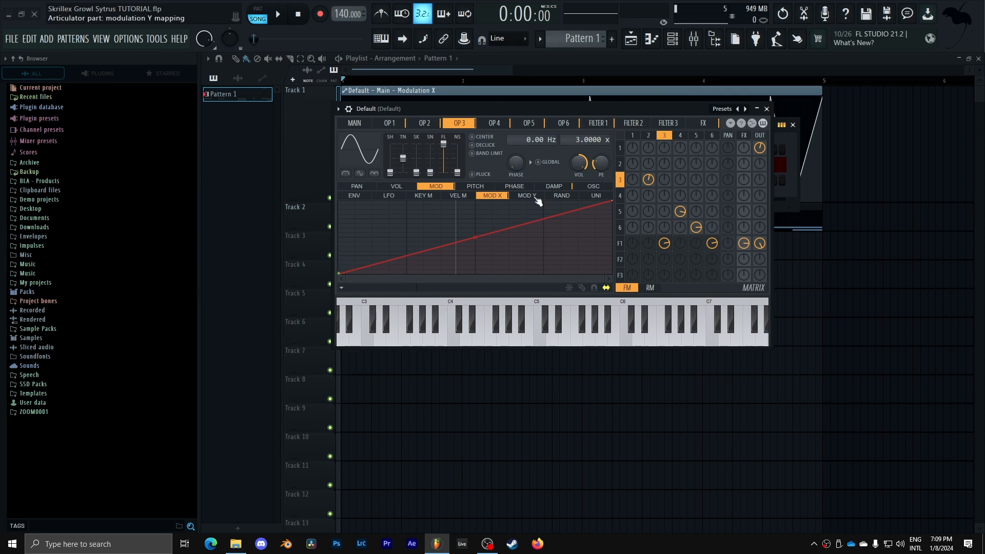
- Lower Modulation X on Sytrus's main page and compare it with operator 3's modulation X mapping
{"action": "left_click", "coordinate": [355, 123]}
{"action": "left_click_drag", "start_coordinate": [418, 214], "coordinate": [418, 205]}
{"action": "left_click", "coordinate": [471, 125]}
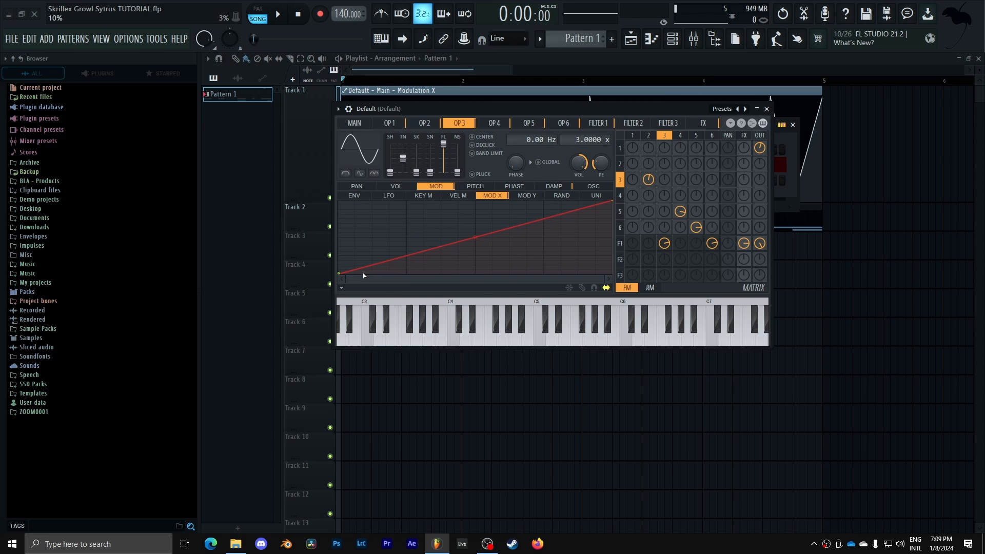
{"action": "mouse_move", "coordinate": [340, 273]}
{"action": "left_mouse_down"}
{"action": "mouse_move", "coordinate": [347, 252]}
{"action": "mouse_move", "coordinate": [345, 273]}
{"action": "left_mouse_up"}
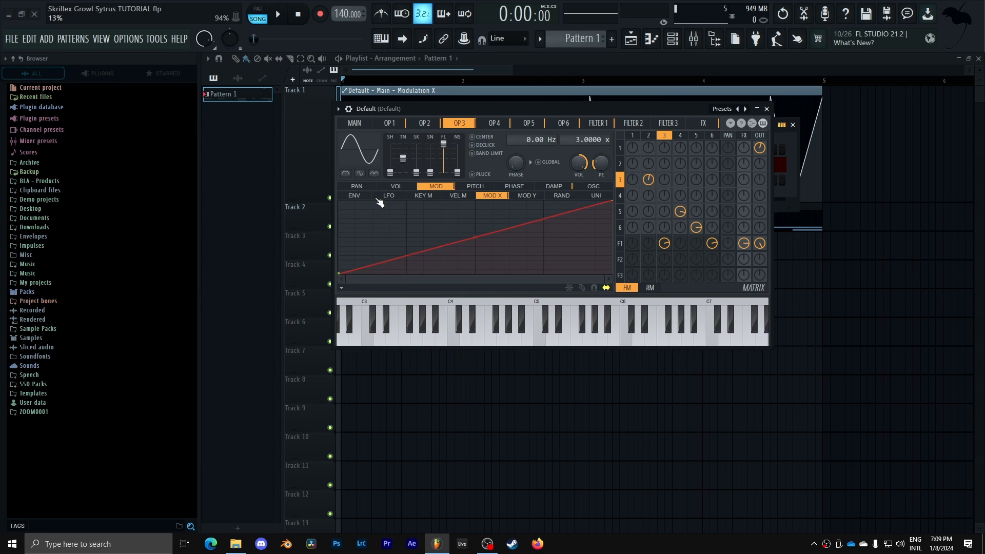
{"action": "left_click", "coordinate": [356, 125]}
{"action": "mouse_move", "coordinate": [418, 214]}
{"action": "left_mouse_down"}
{"action": "mouse_move", "coordinate": [418, 260]}
{"action": "mouse_move", "coordinate": [418, 220]}
{"action": "left_mouse_up"}
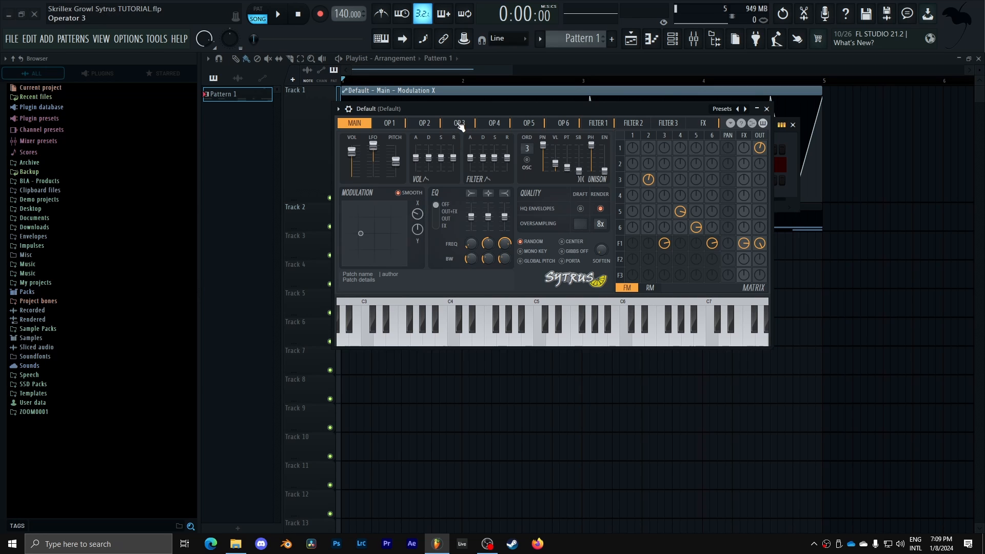
{"action": "left_click", "coordinate": [460, 125]}
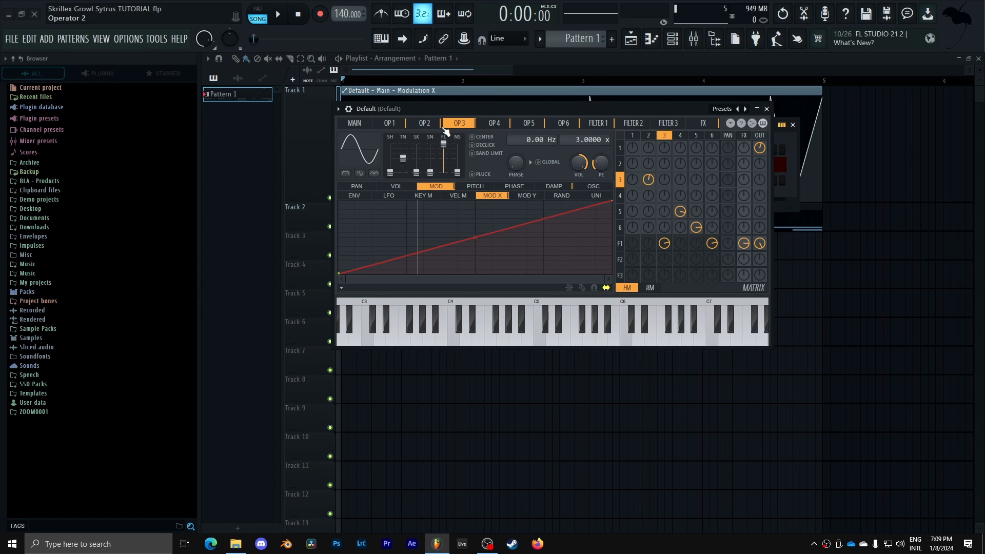
- Save the project and examine operator 4's waveform and modulation mapping, along with operator 3's send into Filter 1
{"action": "key", "text": "ctrl+s"}
{"action": "left_click", "coordinate": [491, 126]}
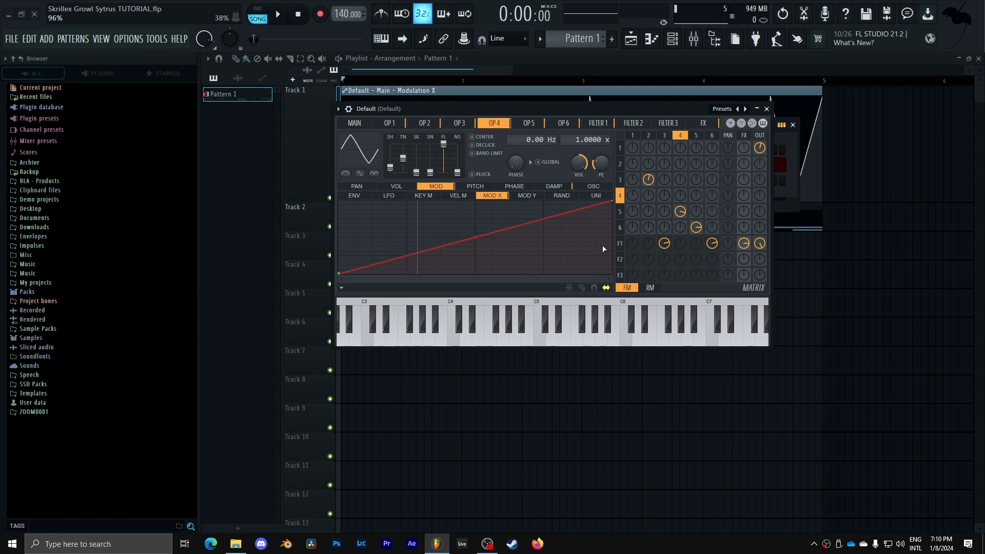
{"action": "left_click", "coordinate": [667, 244]}
{"action": "left_click_drag", "start_coordinate": [664, 244], "coordinate": [665, 245]}
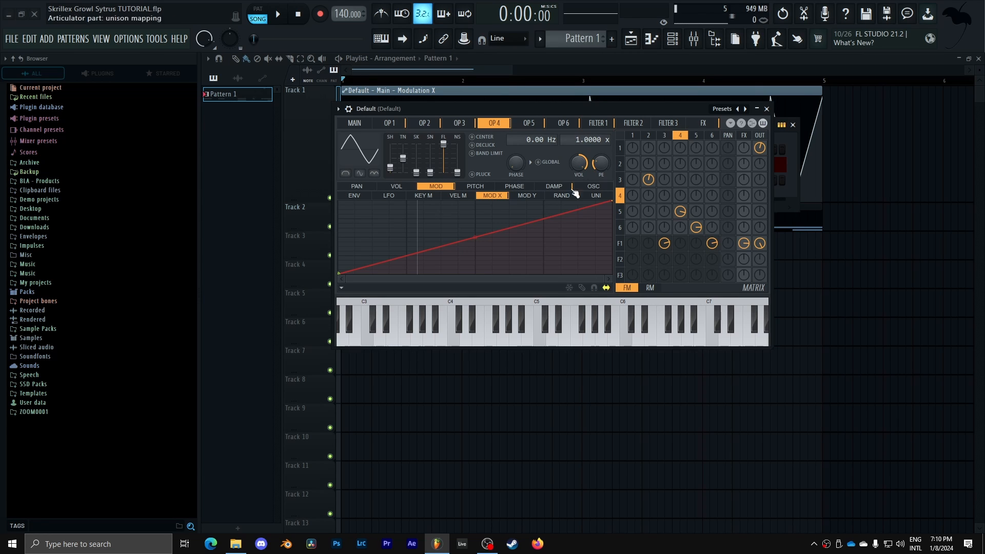
{"action": "left_click", "coordinate": [459, 123]}
{"action": "left_click", "coordinate": [495, 124]}
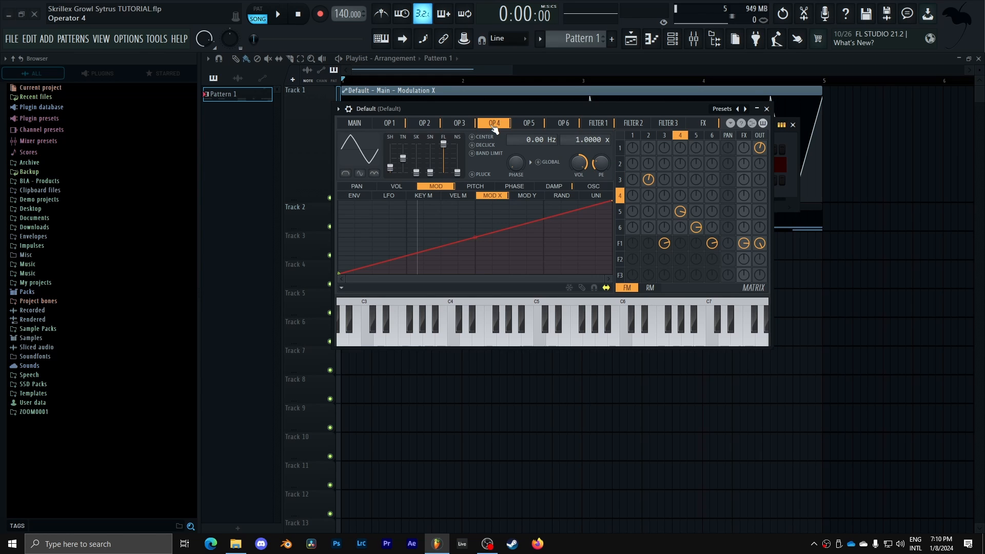
- Examine operators 5 and 6, comparing their waveforms, frequency ratios and modulation X mappings
{"action": "left_click", "coordinate": [571, 126]}
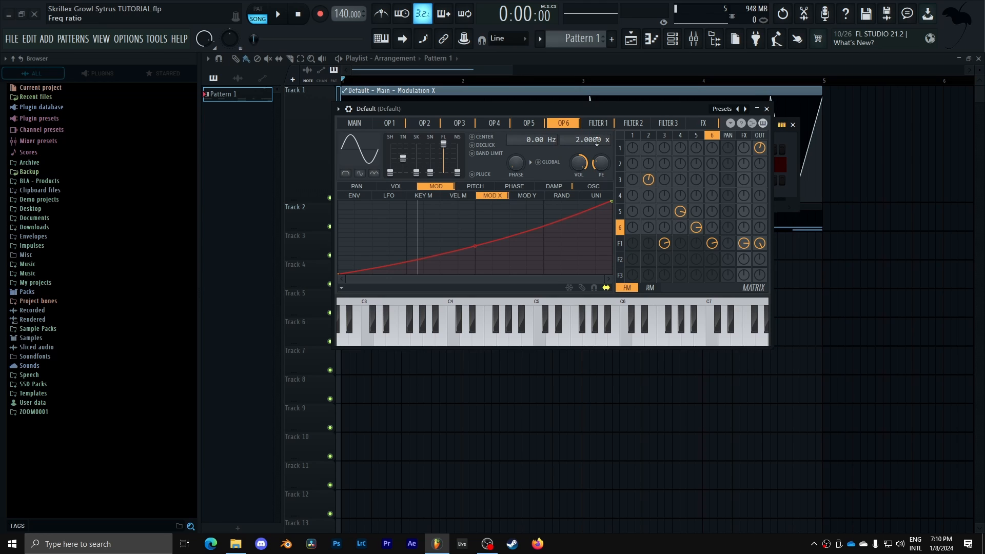
{"action": "left_click", "coordinate": [434, 125]}
{"action": "left_click", "coordinate": [563, 123]}
{"action": "left_click", "coordinate": [529, 124]}
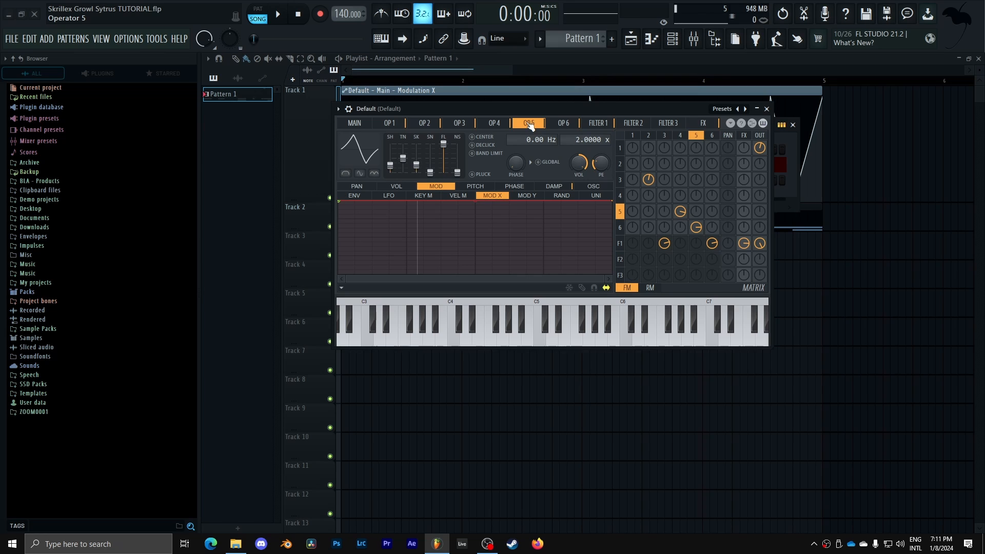
{"action": "left_click", "coordinate": [569, 123]}
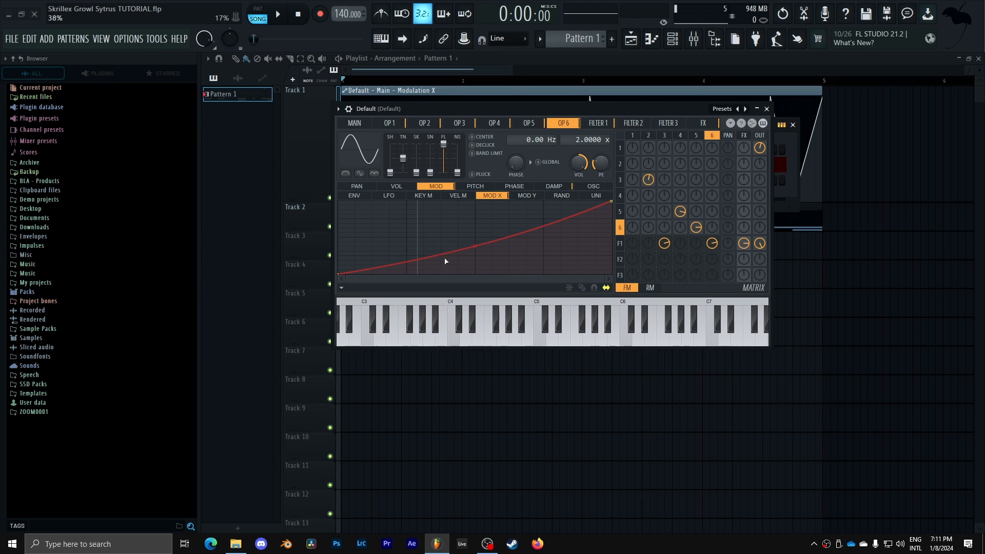
{"action": "left_click", "coordinate": [529, 123]}
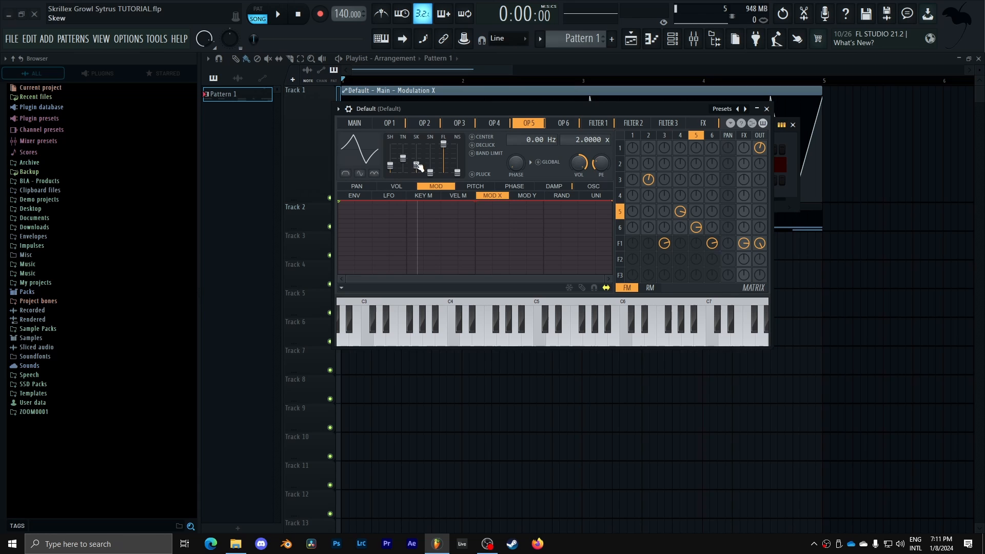
- Check operator 5's skew and operator 4's shape, and open the Filter 1 settings
{"action": "left_click_drag", "start_coordinate": [420, 167], "coordinate": [420, 165]}
{"action": "left_click", "coordinate": [504, 124]}
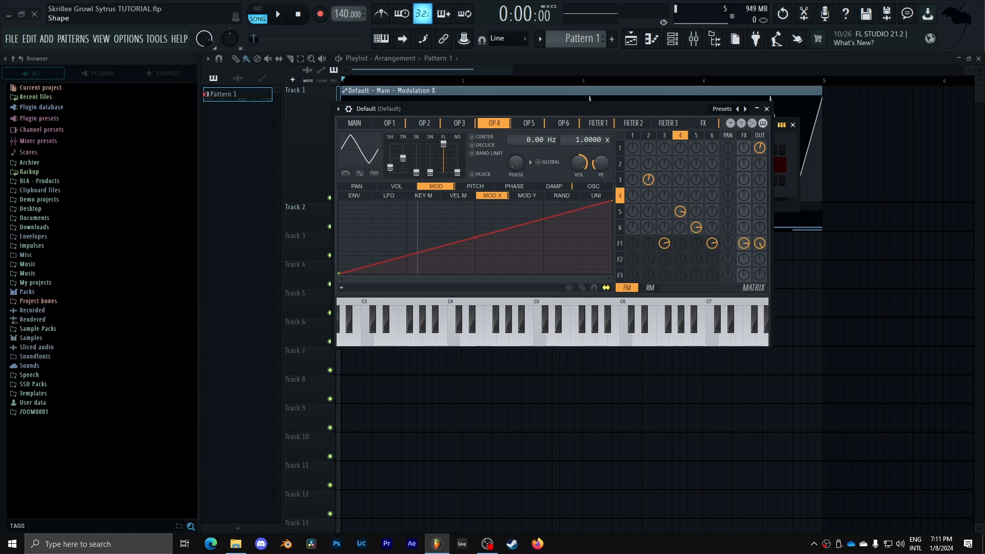
{"action": "left_click_drag", "start_coordinate": [390, 169], "coordinate": [390, 166]}
{"action": "left_click", "coordinate": [604, 125]}
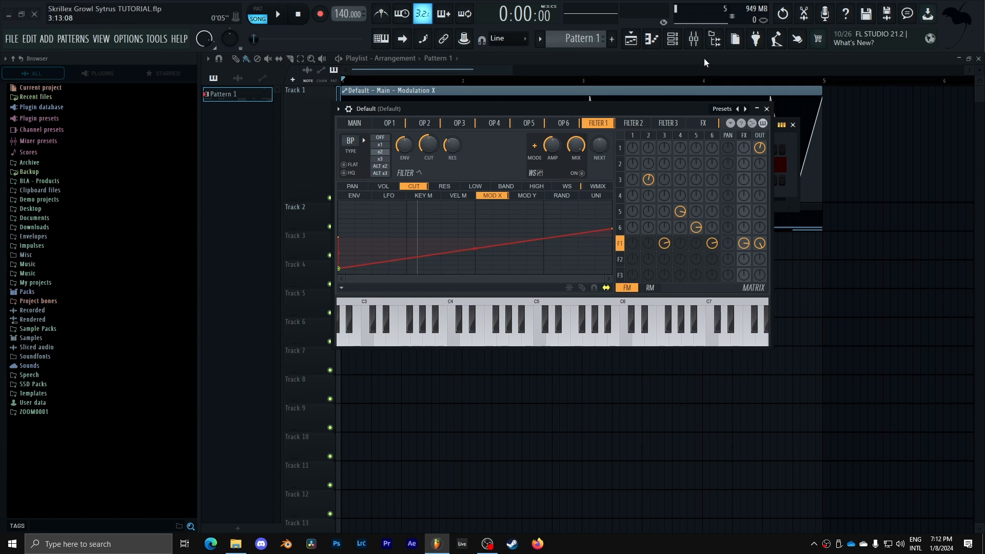
- Display the mixer behind Sytrus and play a short part of the arrangement
{"action": "left_click", "coordinate": [694, 38]}
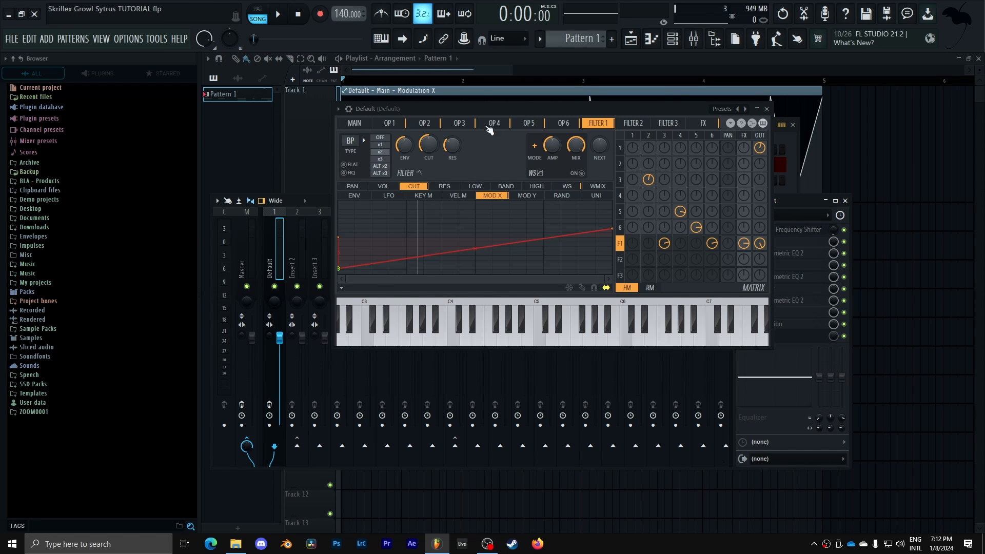
{"action": "left_click_drag", "start_coordinate": [486, 110], "coordinate": [501, 117]}
{"action": "key", "text": "space"}
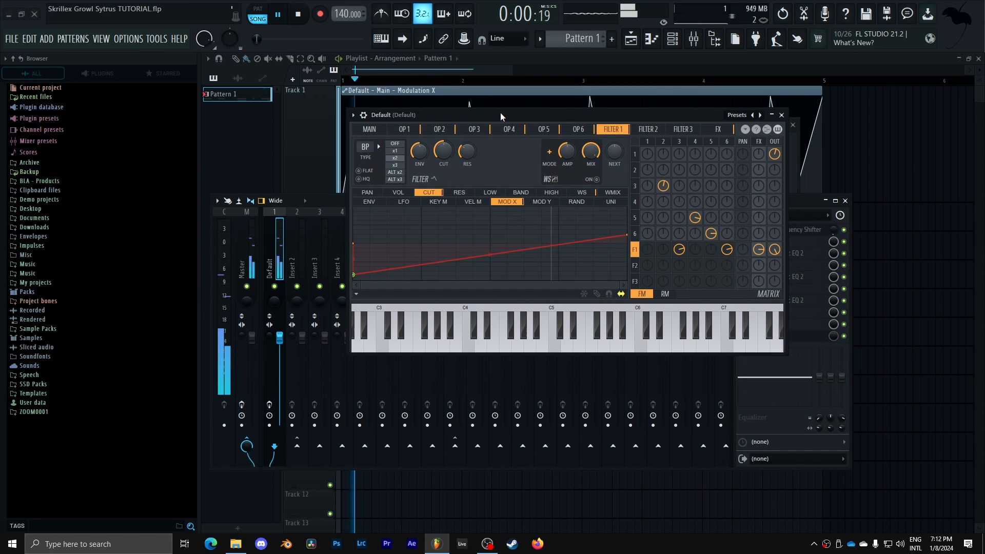
{"action": "key", "text": "space"}
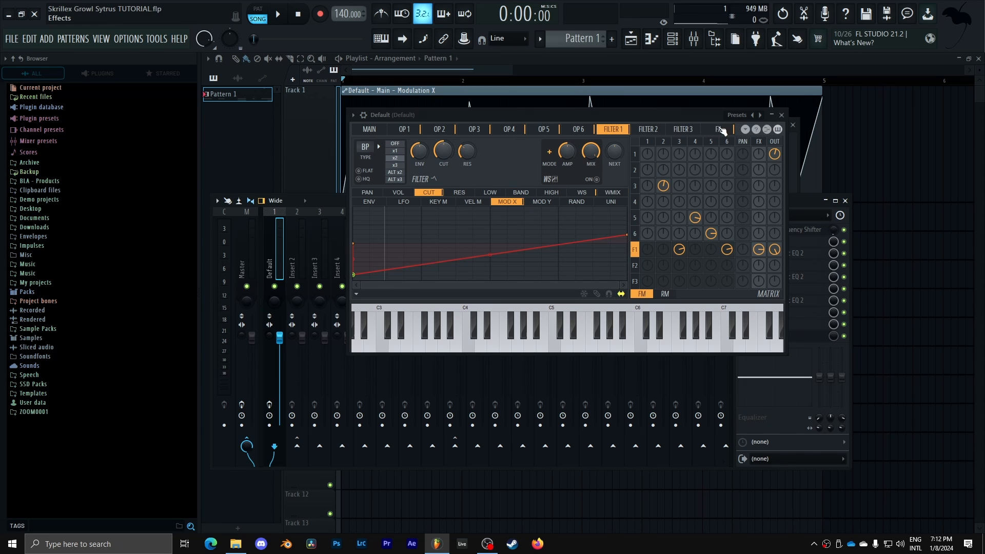
- Examine Sytrus's effects page and its main page
{"action": "left_click", "coordinate": [721, 129]}
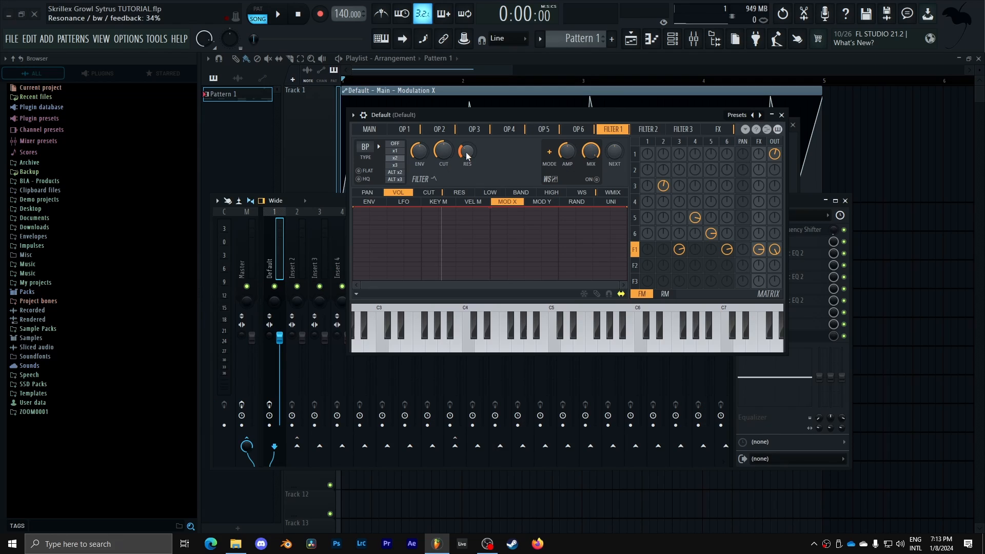
{"action": "left_click", "coordinate": [369, 129]}
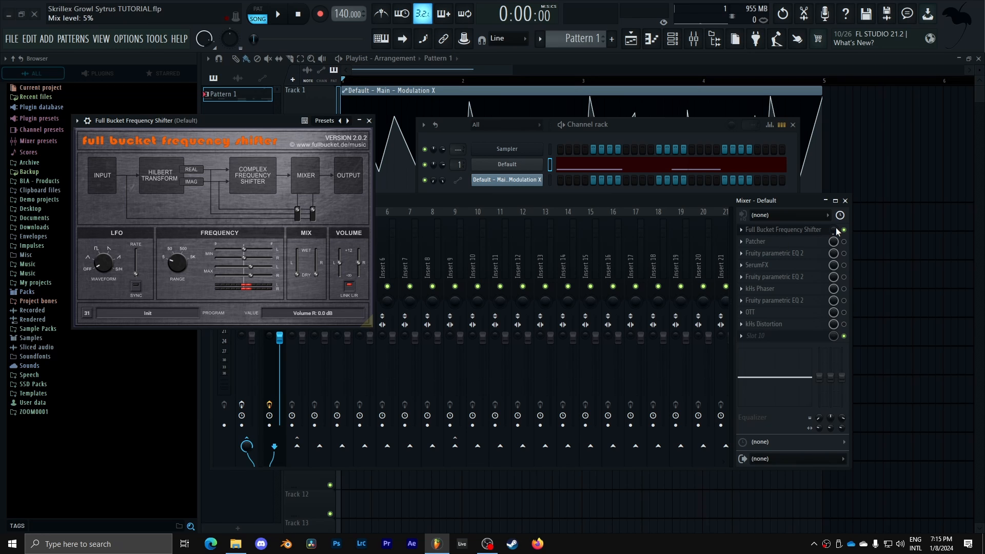
- Close the Full Bucket Frequency Shifter and save the project
{"action": "left_click", "coordinate": [369, 121]}
{"action": "key", "text": "ctrl+s"}
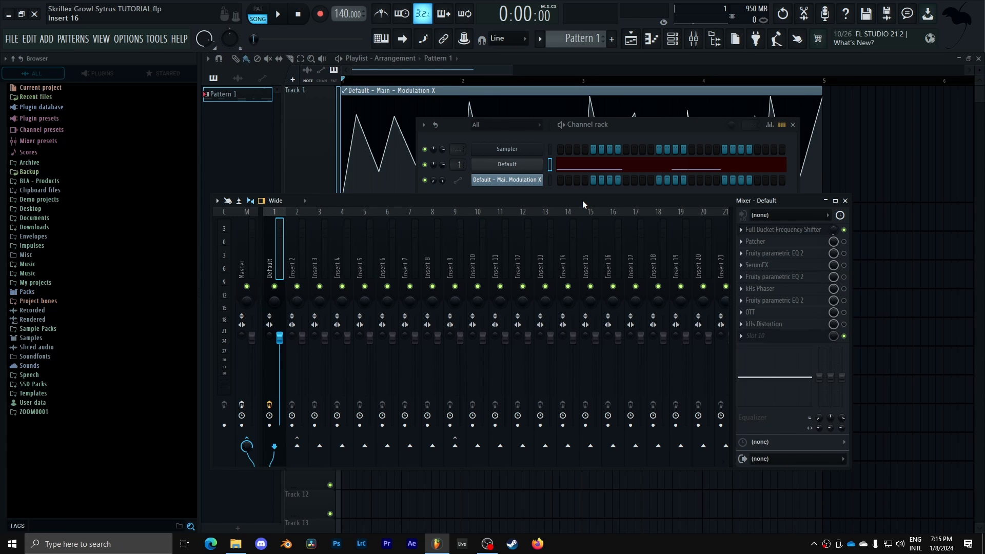
- Play a short part of the arrangement, and enable and open Patcher on the Default mixer track
{"action": "key", "text": "space"}
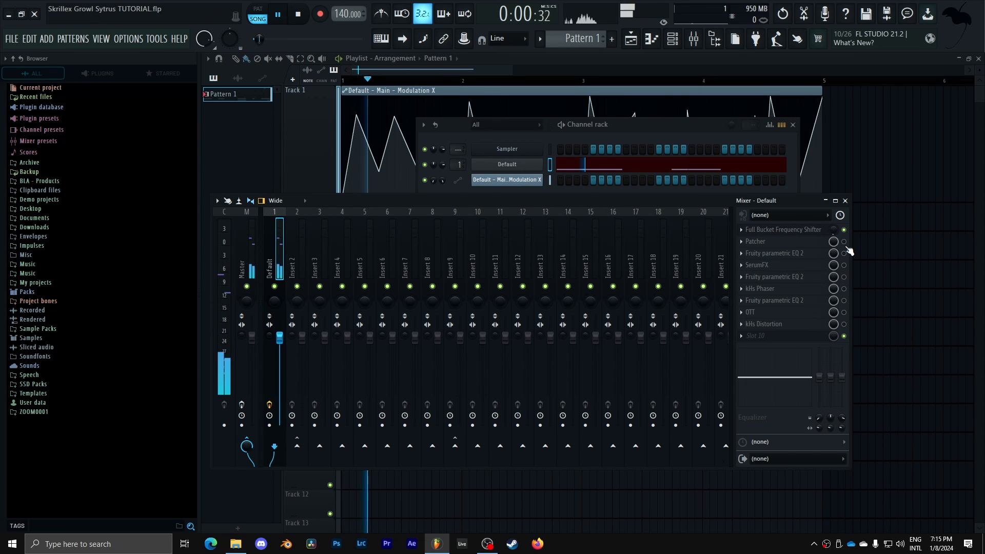
{"action": "key", "text": "space"}
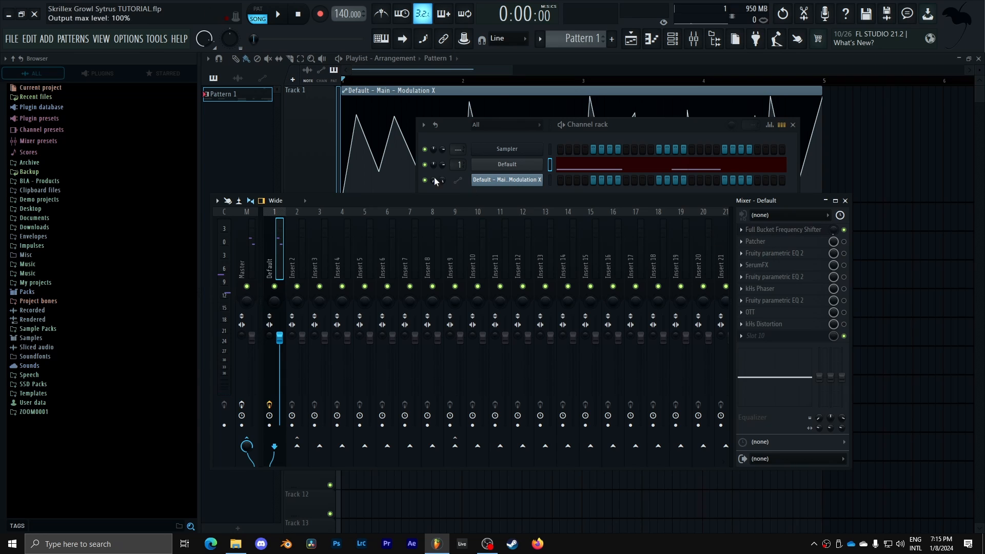
{"action": "left_click", "coordinate": [845, 241]}
{"action": "left_click", "coordinate": [811, 245]}
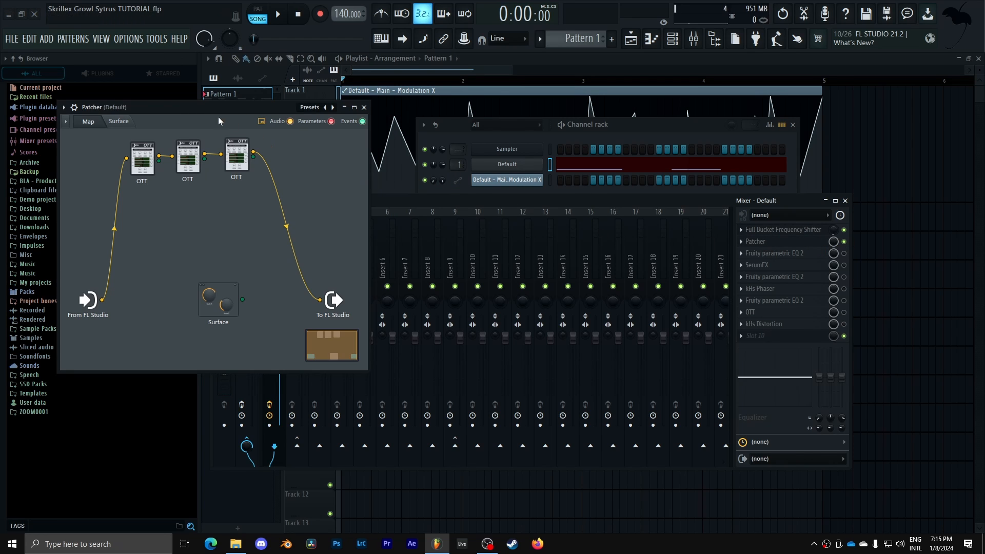
- Open each of the three chained OTT compressors inside Patcher and check its settings
{"action": "left_click_drag", "start_coordinate": [220, 117], "coordinate": [442, 151]}
{"action": "left_click", "coordinate": [413, 208]}
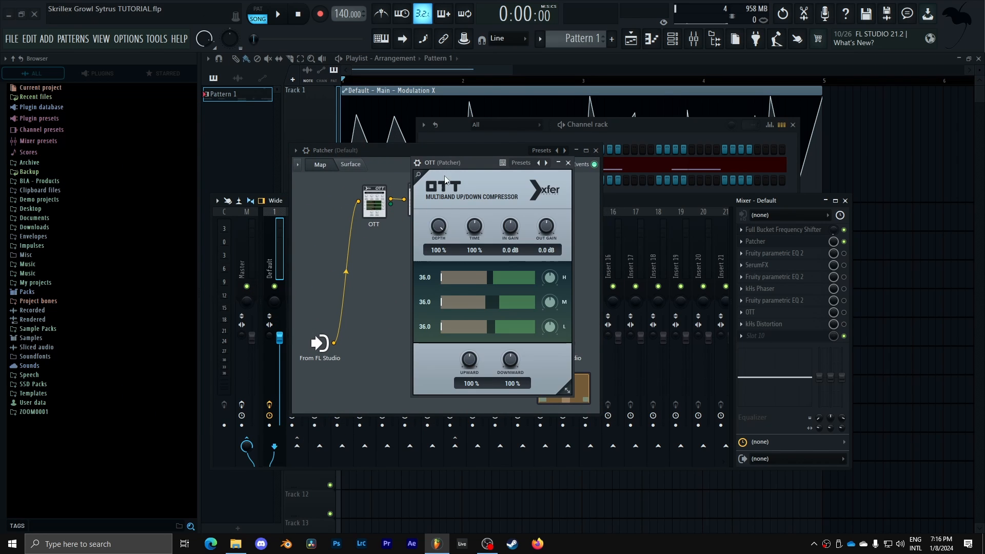
{"action": "left_click_drag", "start_coordinate": [460, 167], "coordinate": [242, 167]}
{"action": "left_click", "coordinate": [419, 203]}
{"action": "left_click_drag", "start_coordinate": [485, 164], "coordinate": [335, 185]}
{"action": "left_click", "coordinate": [468, 193]}
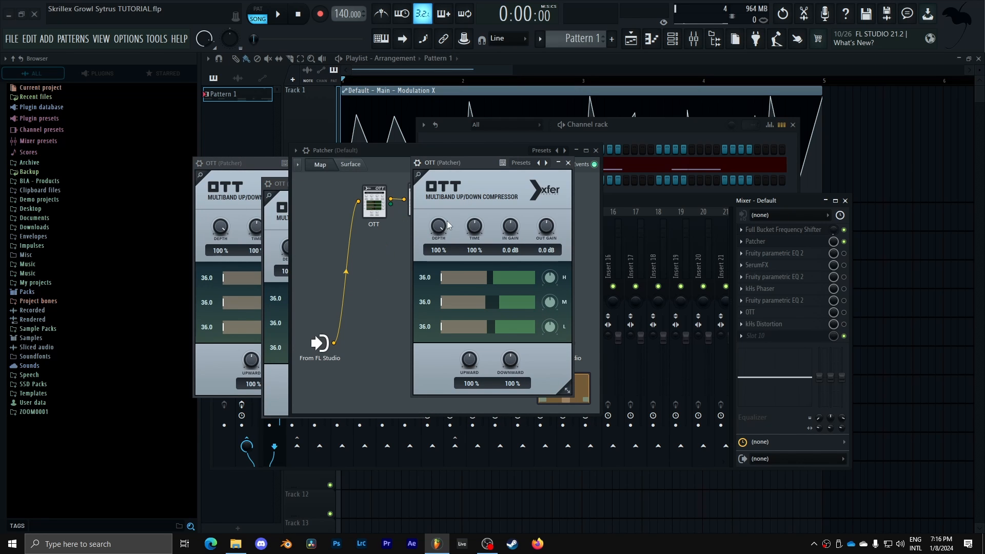
- Close the three OTT compressor windows and Patcher
{"action": "left_click", "coordinate": [568, 162]}
{"action": "left_click", "coordinate": [283, 187]}
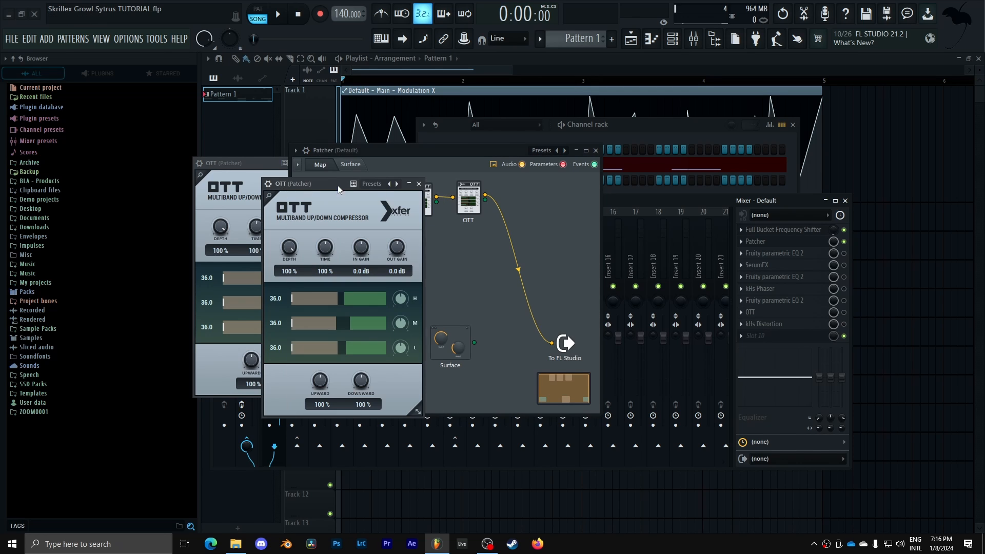
{"action": "left_click", "coordinate": [421, 184]}
{"action": "left_click", "coordinate": [255, 165]}
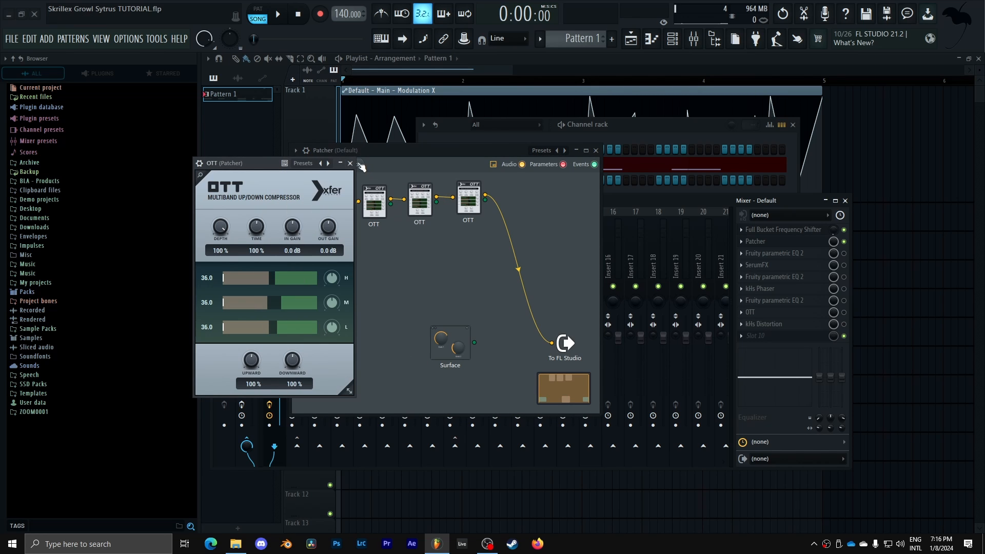
{"action": "left_click", "coordinate": [358, 163]}
{"action": "left_click", "coordinate": [596, 150]}
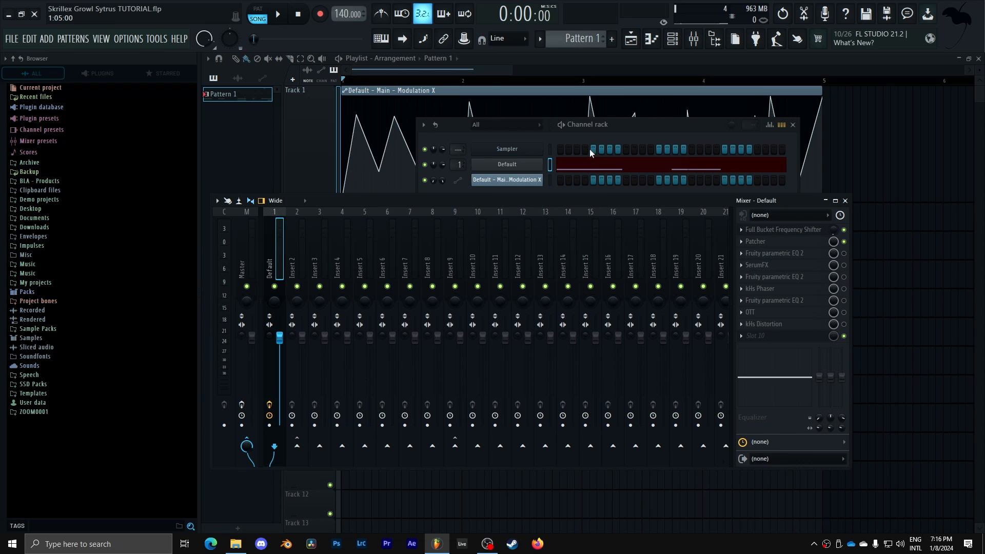
- Play the start of the arrangement several times to hear the bass with Patcher enabled
{"action": "key", "text": "space"}
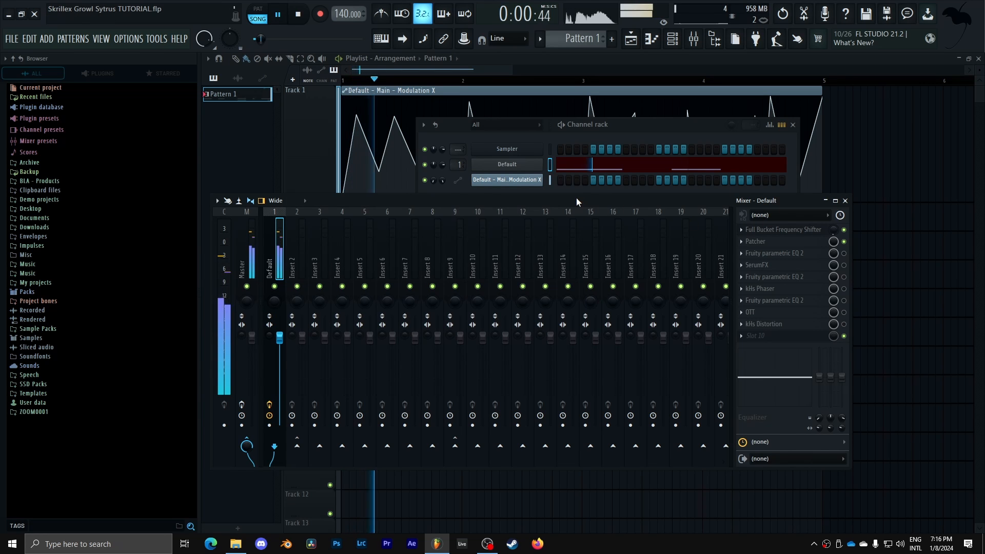
{"action": "key", "text": "space"}
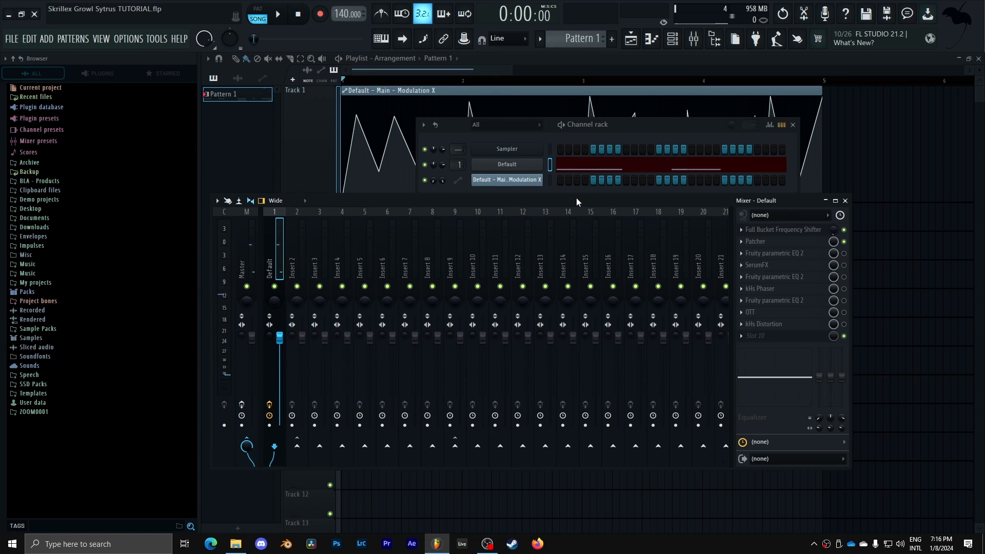
{"action": "key", "text": "space"}
{"action": "key", "text": "space"}
{"action": "key", "text": "space"}
{"action": "key", "text": "space"}
{"action": "key", "text": "space"}
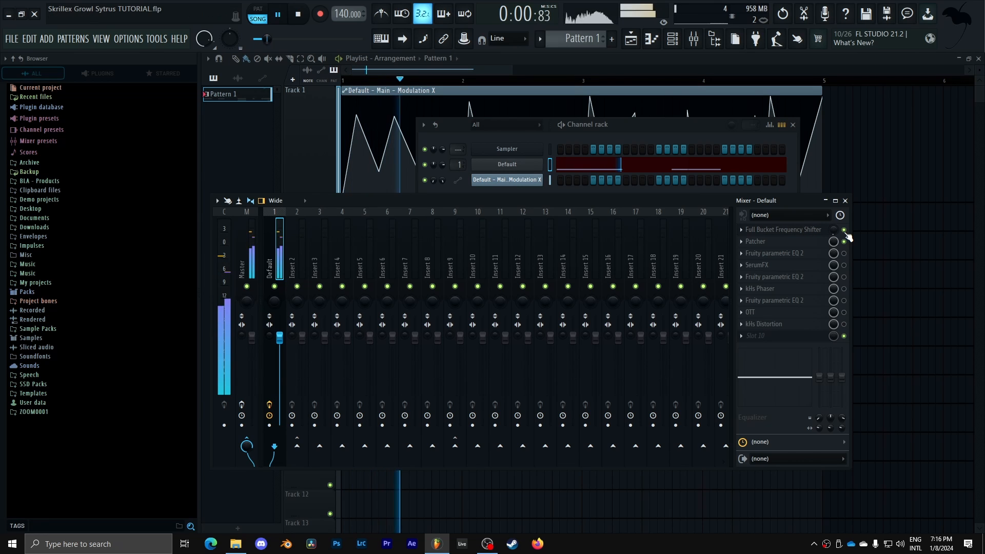
{"action": "key", "text": "space"}
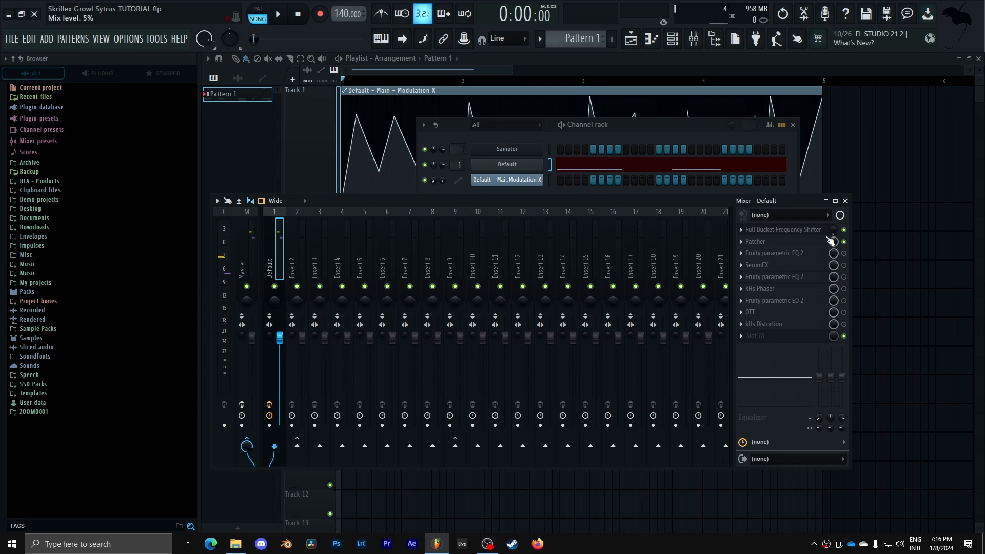
- Lower the Full Bucket Frequency Shifter's mix level and play the arrangement to hear it
{"action": "left_click_drag", "start_coordinate": [833, 230], "coordinate": [835, 266]}
{"action": "key", "text": "space"}
{"action": "key", "text": "space"}
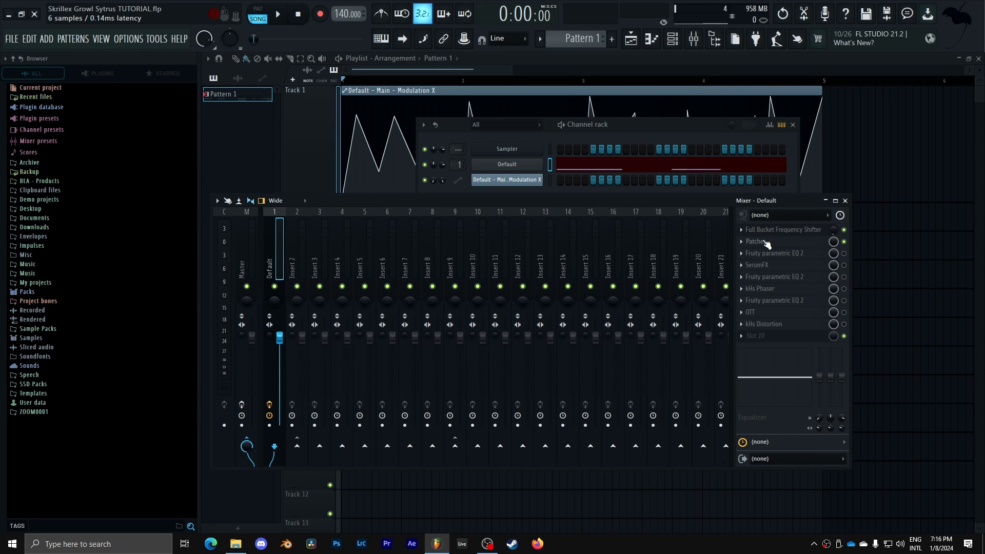
- Examine the curve of the first Fruity parametric EQ 2, enable that effect and close its window
{"action": "left_click", "coordinate": [803, 254]}
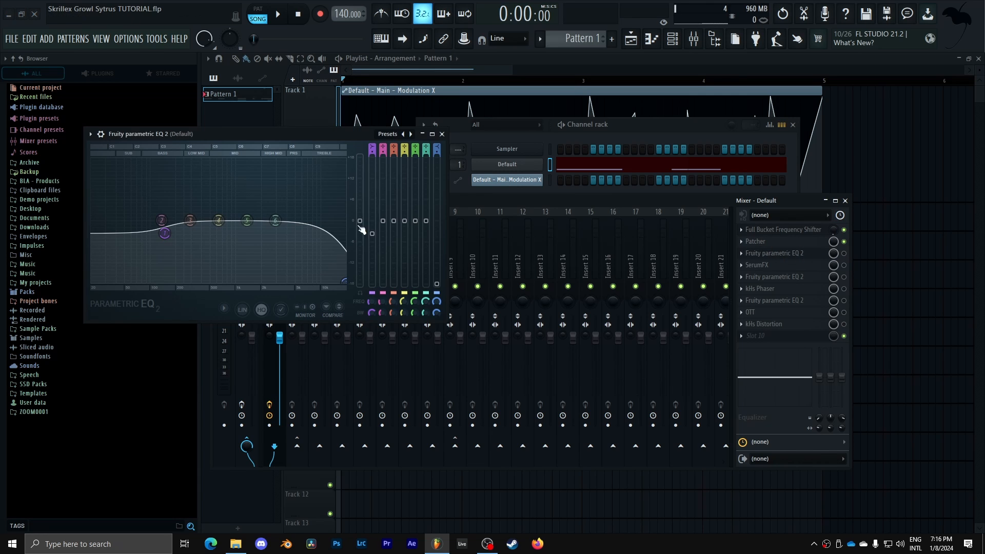
{"action": "left_click_drag", "start_coordinate": [219, 139], "coordinate": [409, 151]}
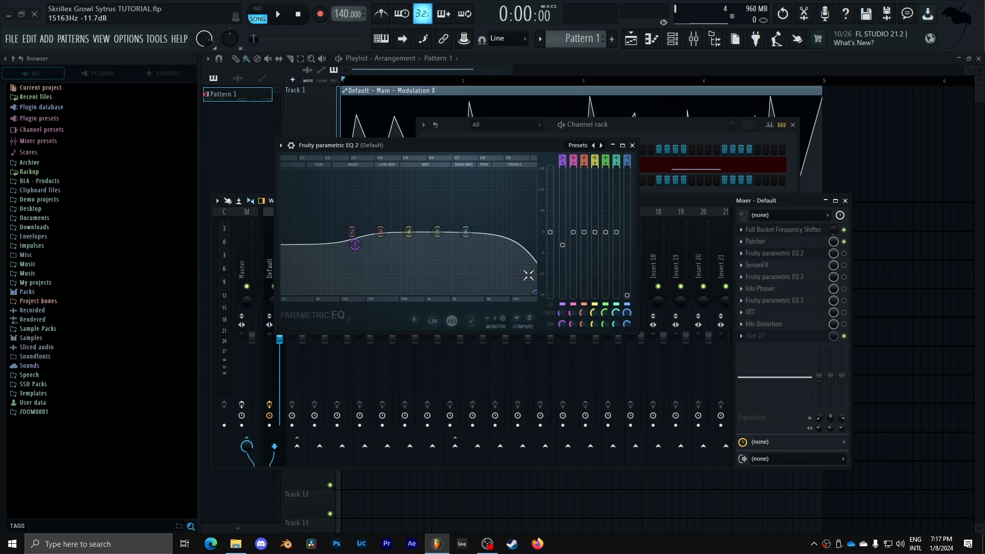
{"action": "left_click", "coordinate": [845, 253]}
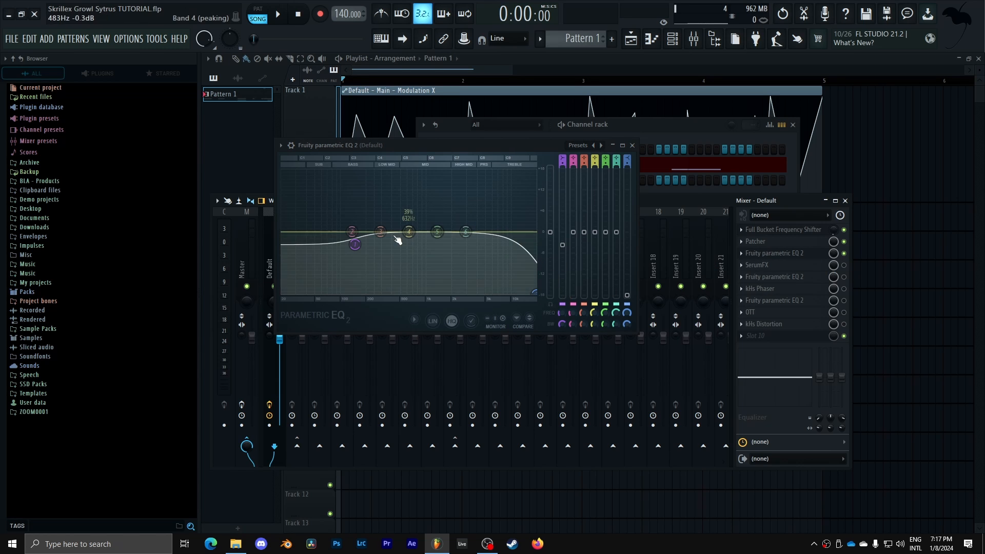
{"action": "left_click", "coordinate": [633, 146]}
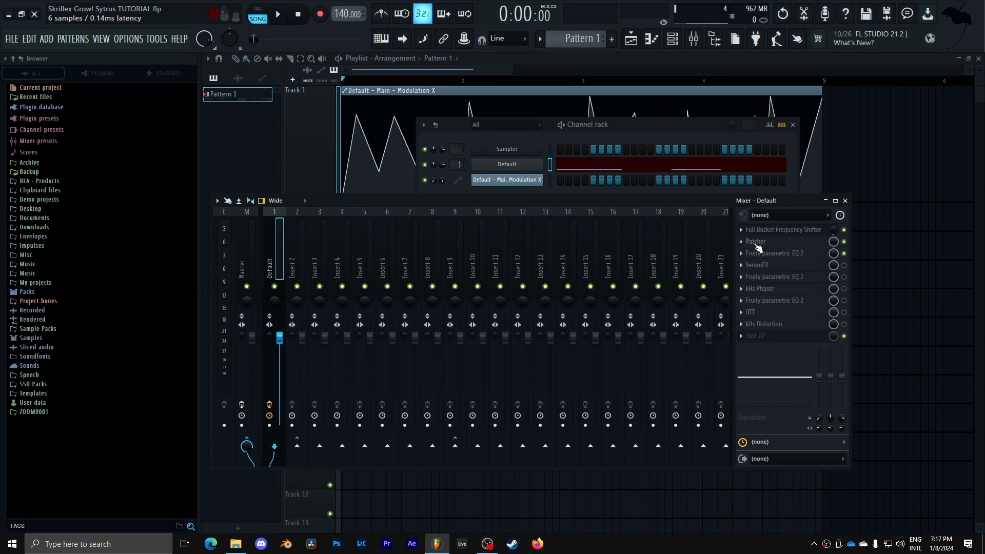
- Enable SerumFX, check its Hyper/Dimension and filter settings, including cutoff and mix, and close it
{"action": "left_click", "coordinate": [844, 265]}
{"action": "left_click", "coordinate": [790, 269]}
{"action": "left_click_drag", "start_coordinate": [404, 165], "coordinate": [356, 97]}
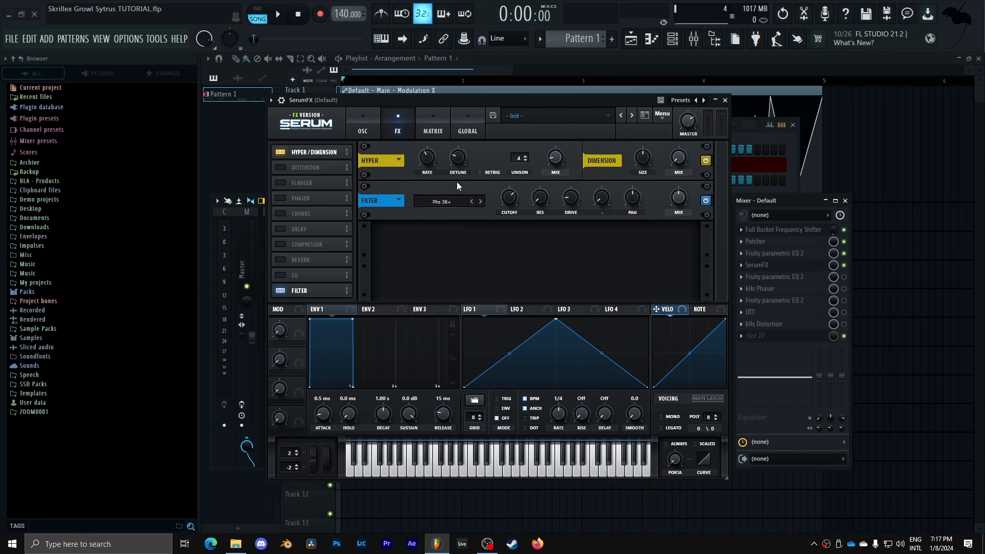
{"action": "left_click", "coordinate": [680, 204]}
{"action": "left_click", "coordinate": [507, 197]}
{"action": "left_click", "coordinate": [725, 100]}
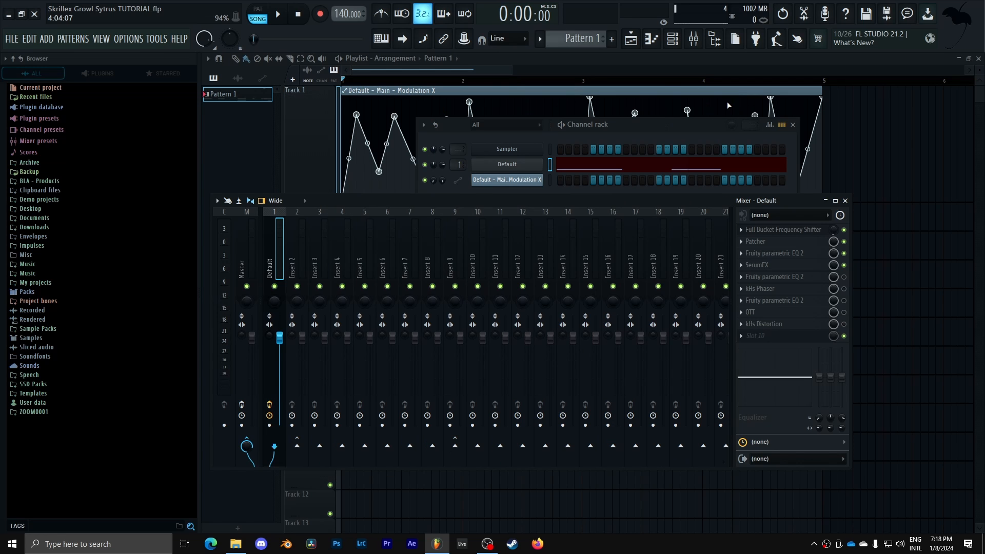
- Enable the Fruity parametric EQ 2 following SerumFX and check its curve
{"action": "left_click", "coordinate": [800, 281]}
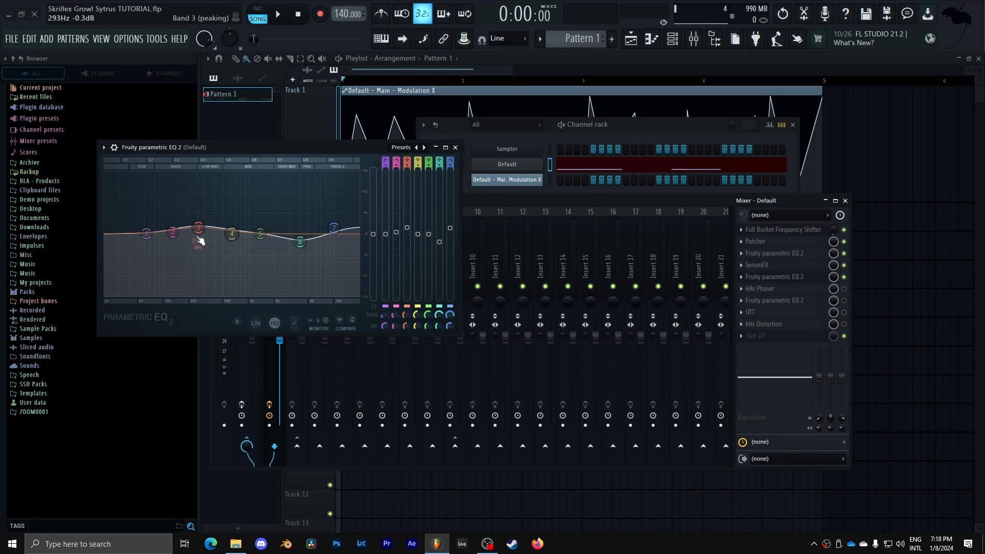
{"action": "left_click", "coordinate": [455, 148]}
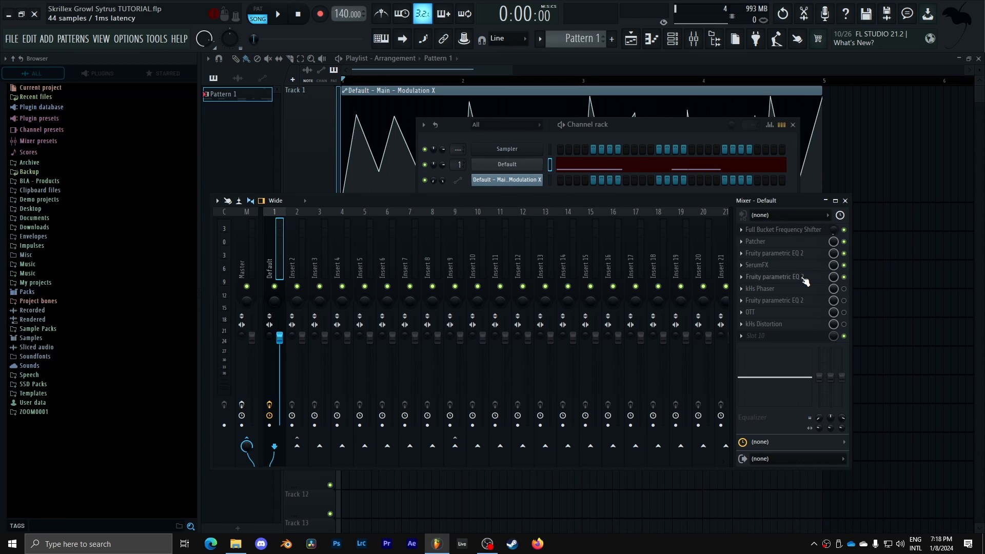
- Enable kHs Phaser, check its cutoff, order and mix settings, and close it
{"action": "left_click", "coordinate": [785, 289]}
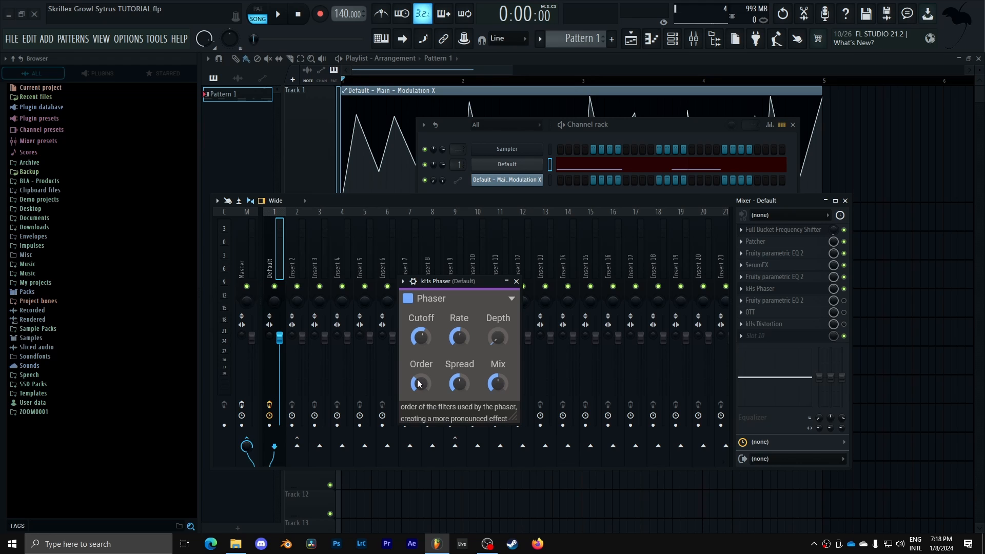
{"action": "left_click_drag", "start_coordinate": [418, 339], "coordinate": [418, 337]}
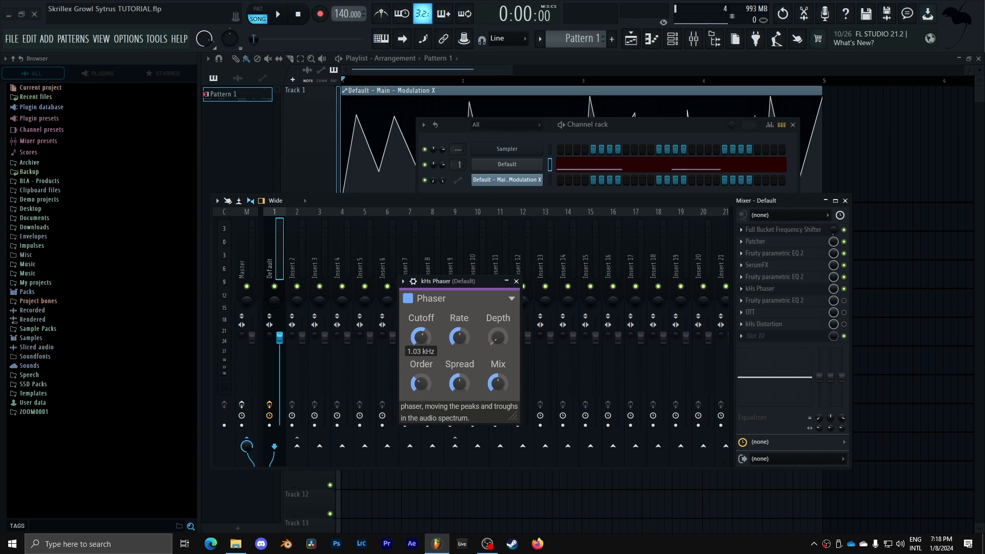
{"action": "left_click_drag", "start_coordinate": [420, 384], "coordinate": [420, 384]}
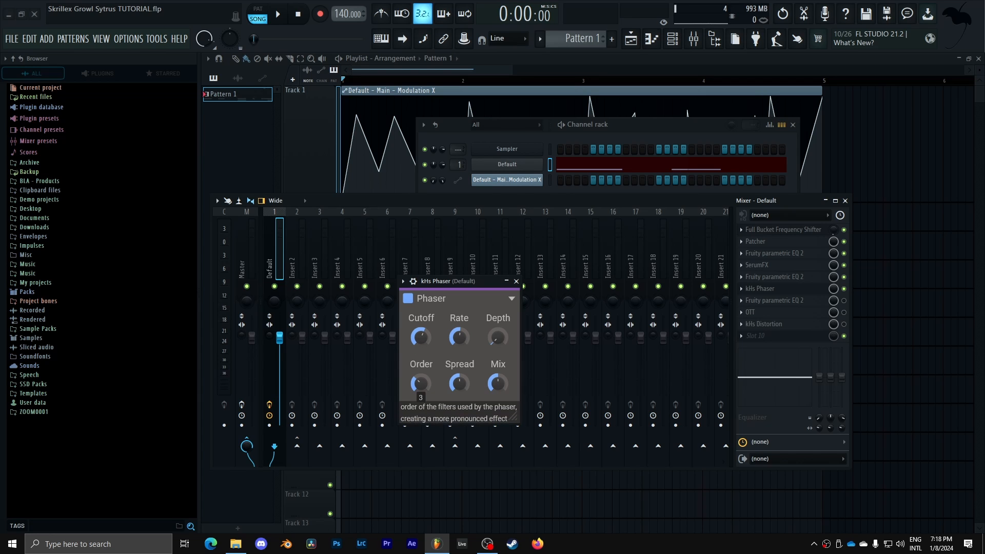
{"action": "left_click", "coordinate": [501, 381]}
{"action": "left_click", "coordinate": [516, 281]}
- Compare the sound with kHs Phaser switched off and on while the arrangement plays
{"action": "key", "text": "space"}
{"action": "left_click", "coordinate": [844, 288]}
{"action": "left_click", "coordinate": [845, 288]}
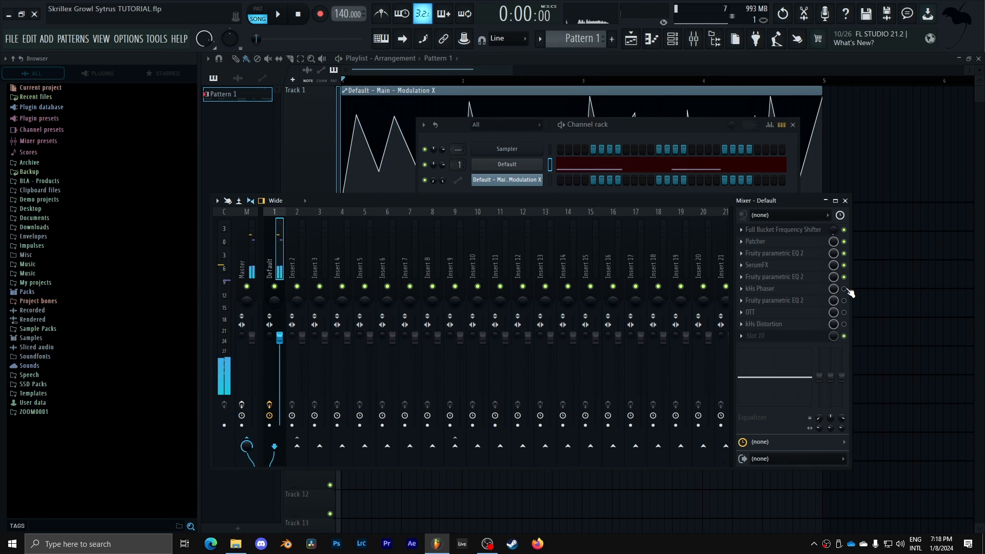
{"action": "key", "text": "space"}
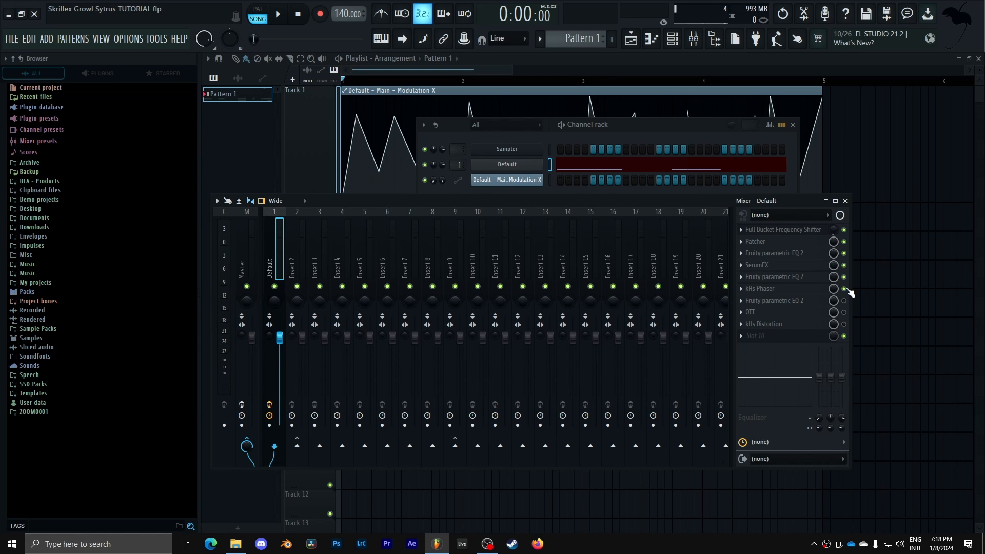
- Enable the Fruity parametric EQ 2 following the phaser, examine its curve, and save the project
{"action": "left_click", "coordinate": [844, 301]}
{"action": "left_click", "coordinate": [800, 301]}
{"action": "left_click_drag", "start_coordinate": [278, 89], "coordinate": [552, 158]}
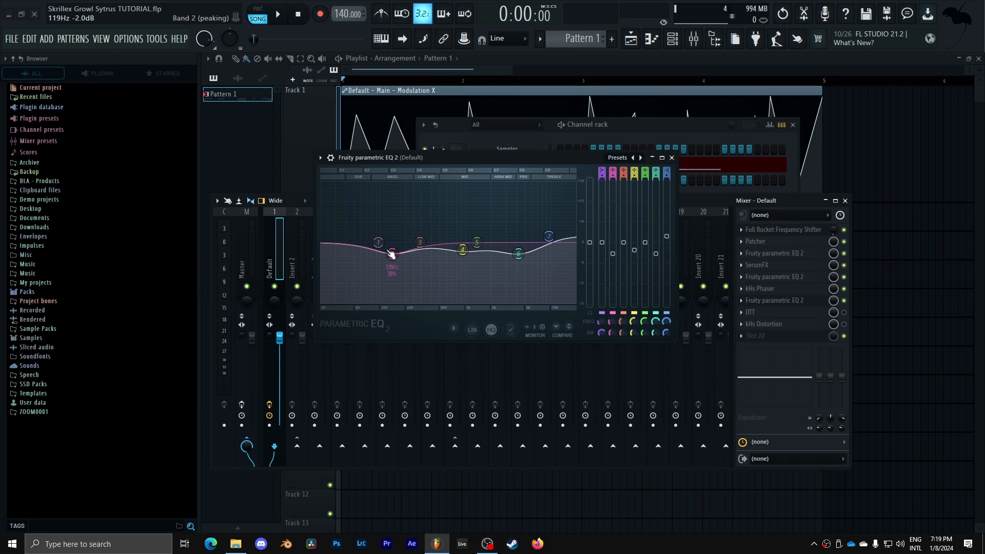
{"action": "key", "text": "ctrl+s"}
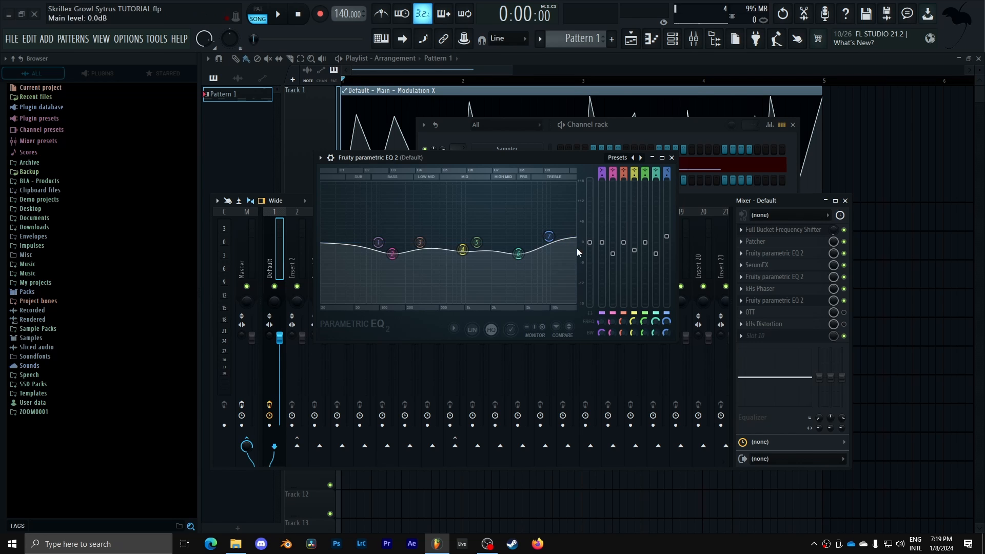
{"action": "left_click", "coordinate": [671, 157]}
- Enable the OTT effect in the mixer chain, check its depth, gain and upward/downward settings, and close it
{"action": "left_click", "coordinate": [844, 313]}
{"action": "left_click", "coordinate": [803, 313]}
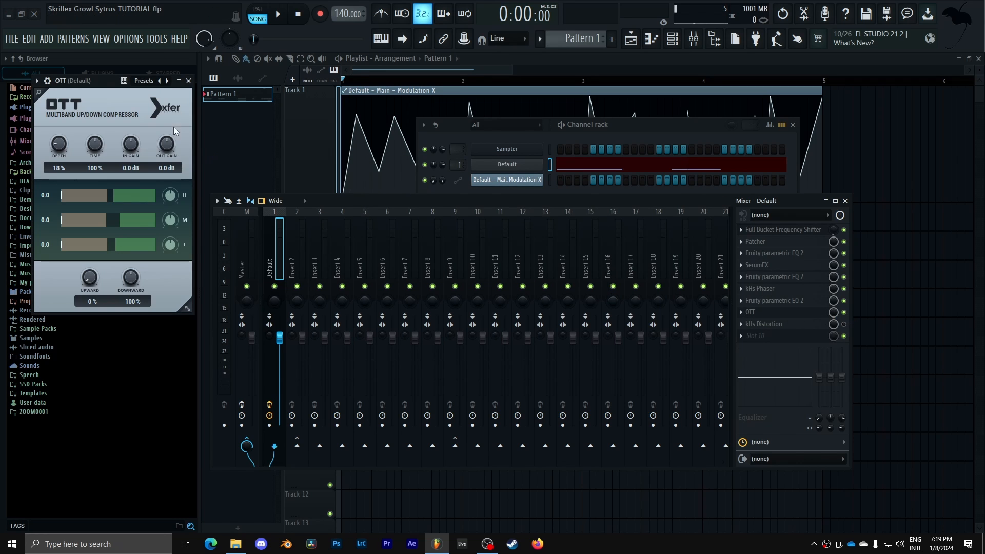
{"action": "left_click_drag", "start_coordinate": [103, 81], "coordinate": [420, 116]}
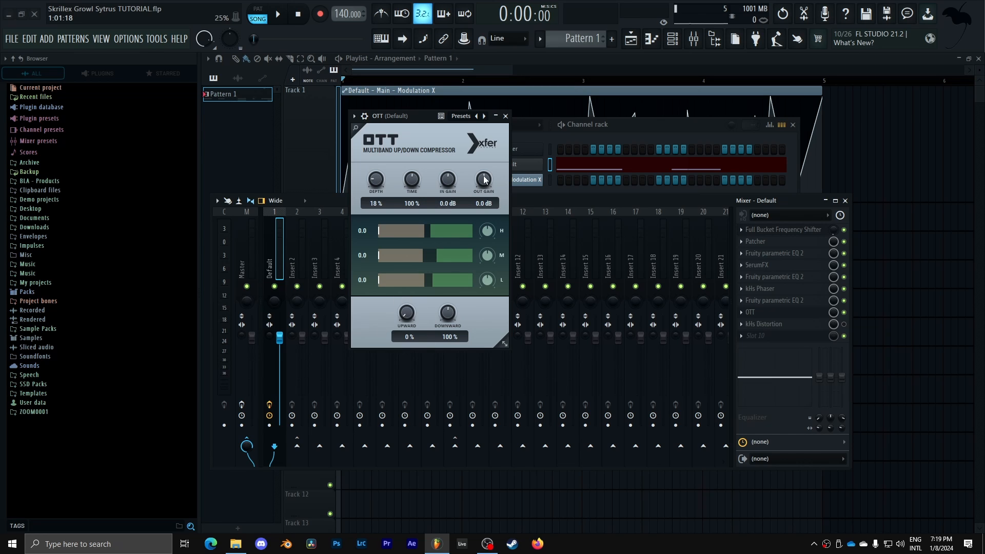
{"action": "left_click", "coordinate": [506, 117]}
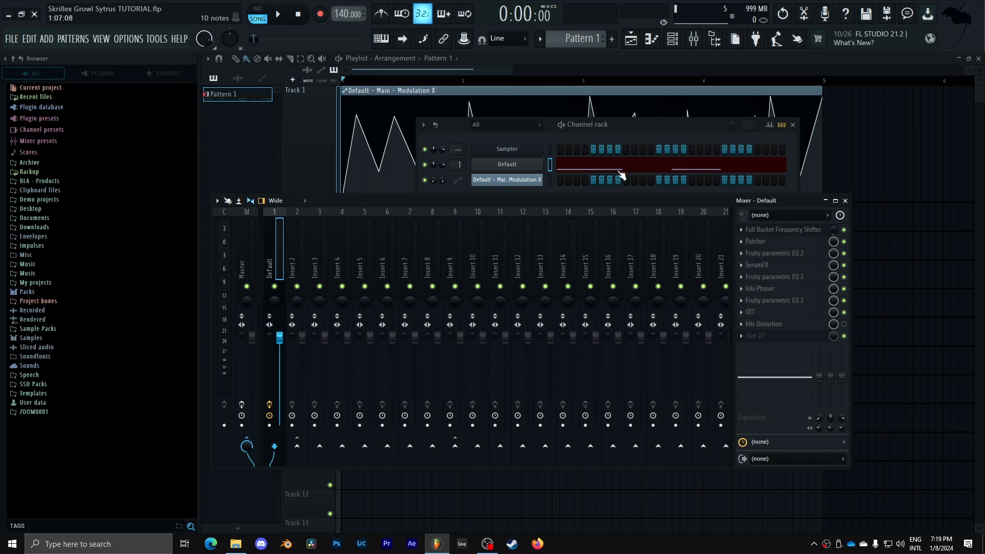
- Enable kHs Distortion in the mixer chain, open it, and select Saturate as its distortion type
{"action": "left_click", "coordinate": [844, 324]}
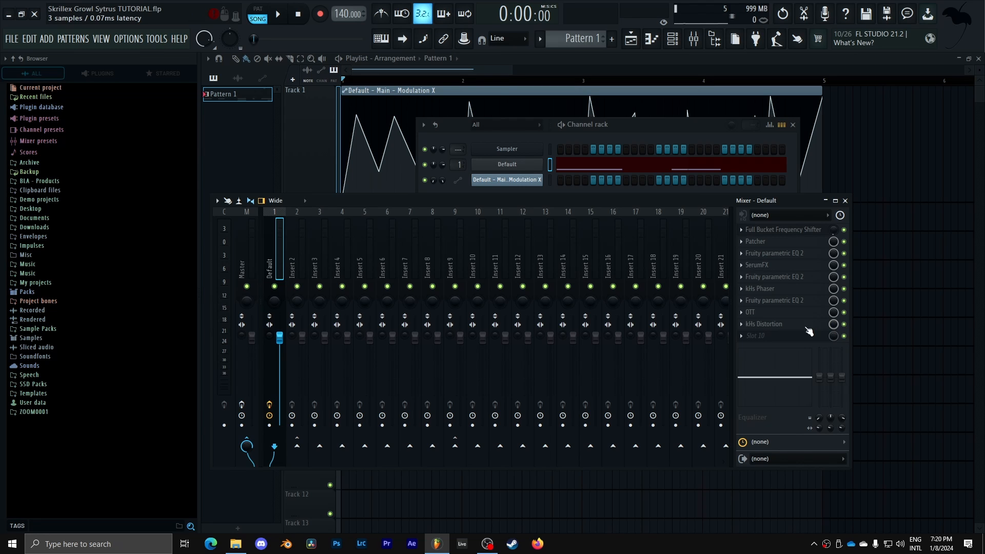
{"action": "left_click", "coordinate": [768, 325]}
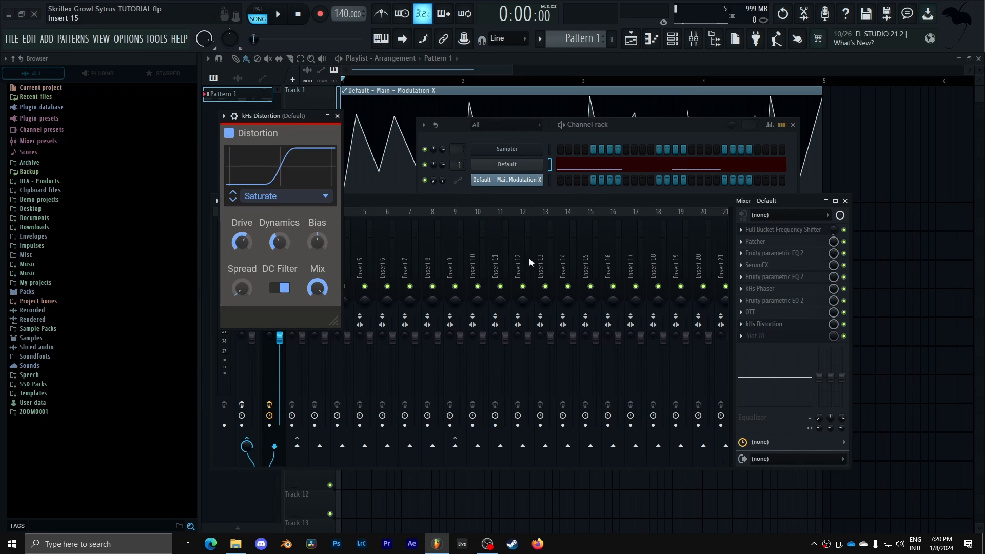
{"action": "left_click_drag", "start_coordinate": [276, 118], "coordinate": [400, 176]}
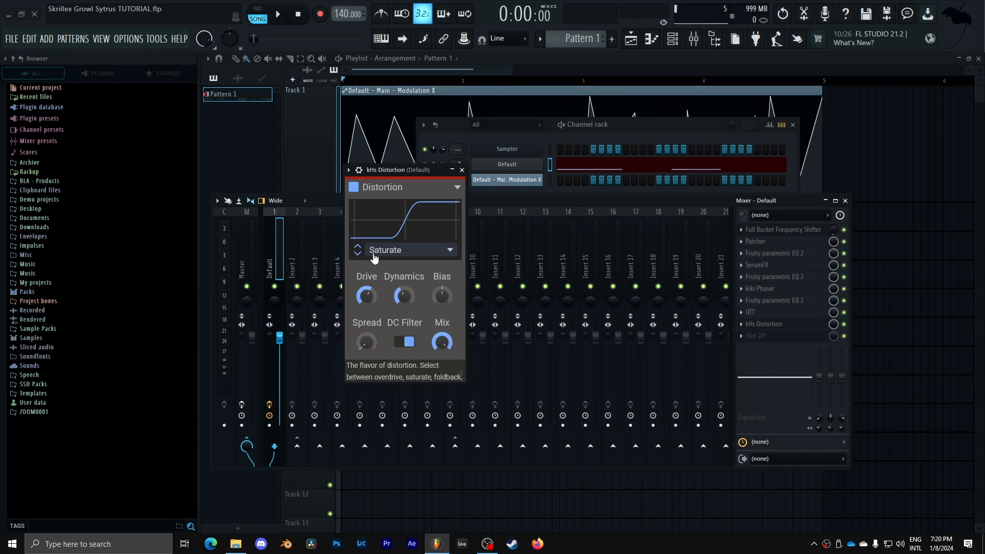
{"action": "left_click", "coordinate": [407, 256]}
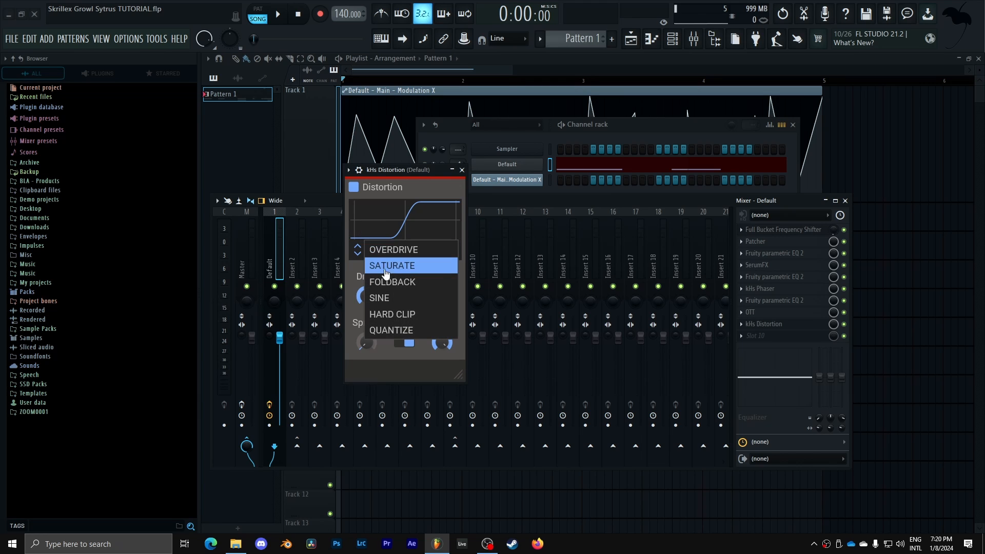
{"action": "left_click", "coordinate": [417, 265]}
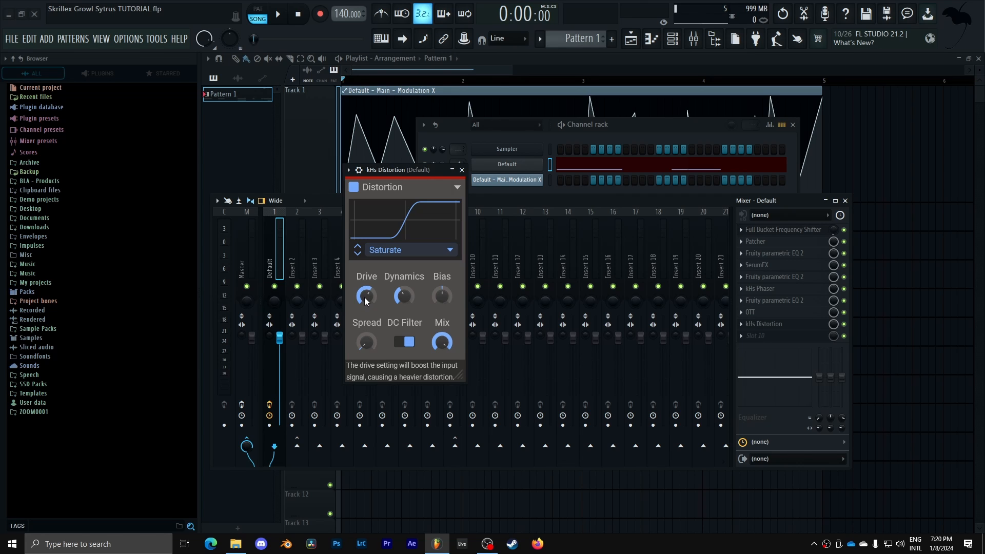
- Check the Drive and Dynamics settings of kHs Distortion, save the project, and close the plugin
{"action": "scroll", "coordinate": [361, 293], "scroll_direction": "up", "scroll_amount": 3}
{"action": "key", "text": "ctrl+s"}
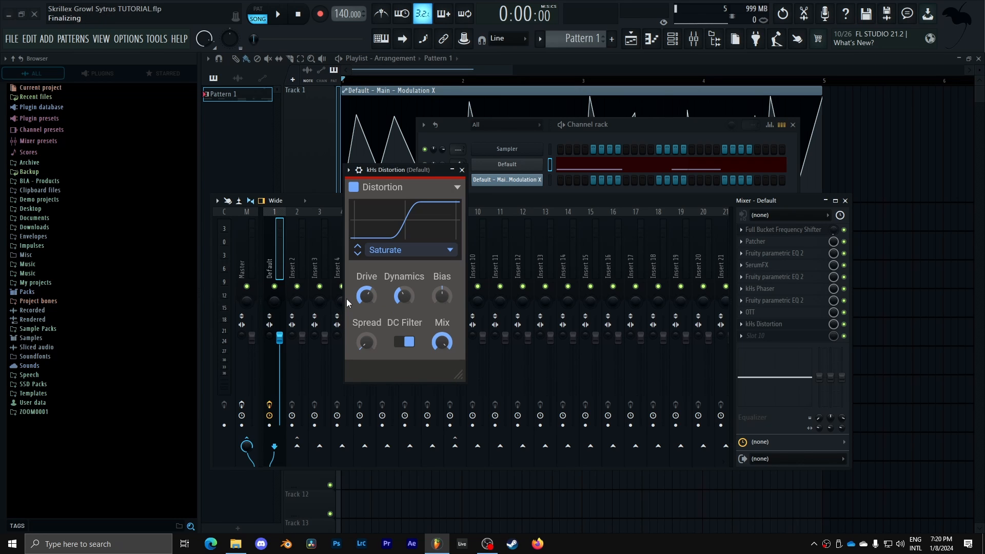
{"action": "left_click", "coordinate": [404, 297]}
{"action": "left_click", "coordinate": [462, 170]}
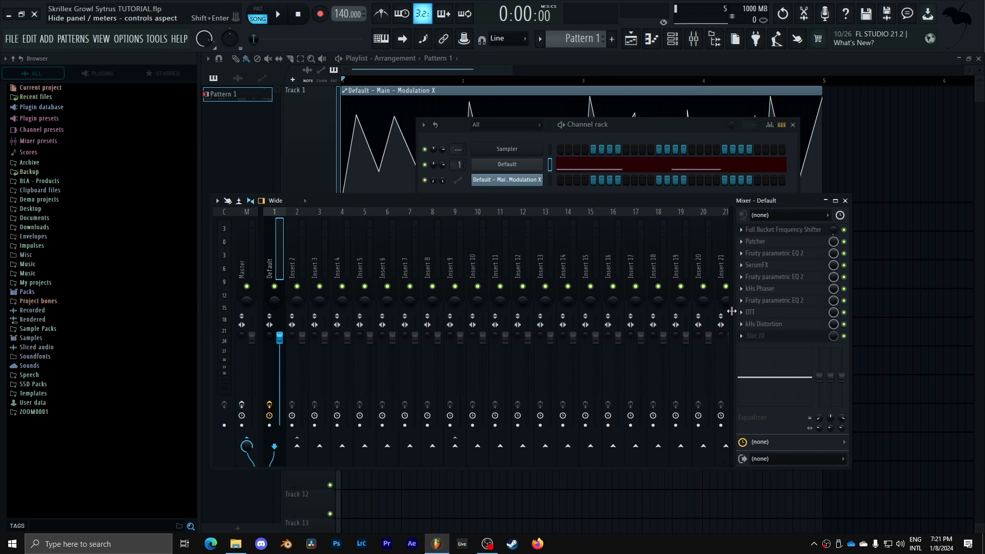
- Compare the bass with kHs Distortion switched on and off during short playbacks, leaving it enabled
{"action": "key", "text": "space"}
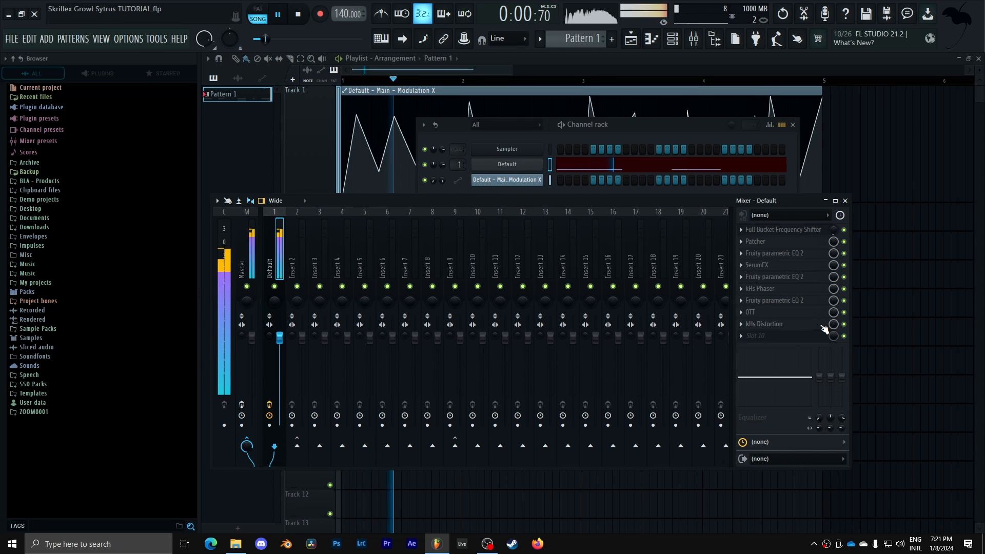
{"action": "key", "text": "space"}
{"action": "left_click", "coordinate": [844, 324]}
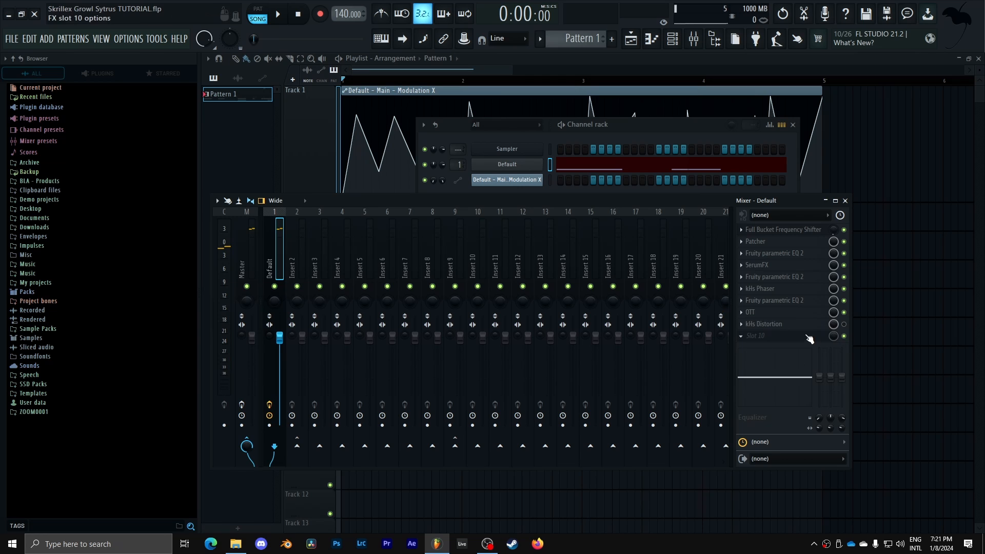
{"action": "key", "text": "space"}
{"action": "key", "text": "space"}
{"action": "left_click", "coordinate": [844, 324]}
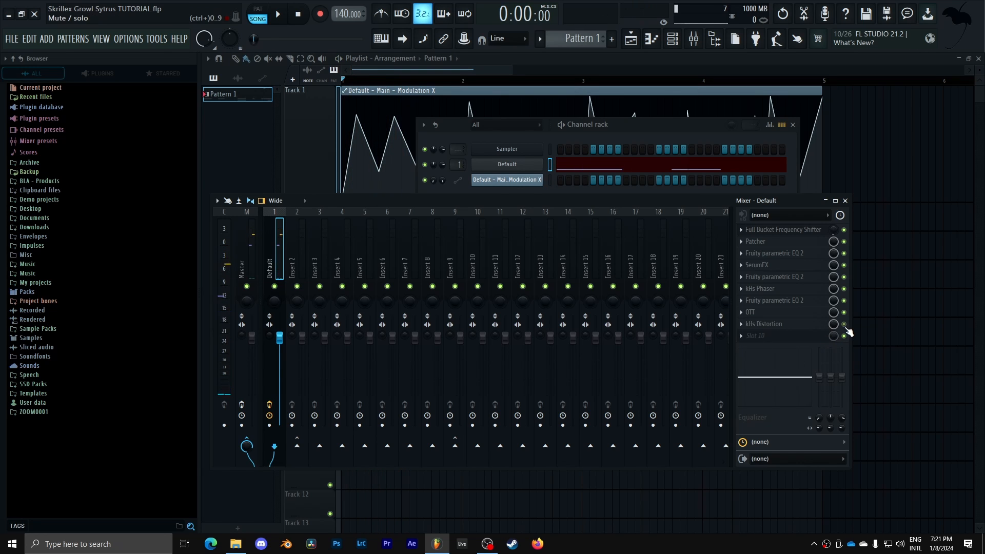
- Compare playback with the Default insert's whole effect chain active and bypassed, leaving the chain active
{"action": "key", "text": "space"}
{"action": "key", "text": "space"}
{"action": "left_click", "coordinate": [270, 405]}
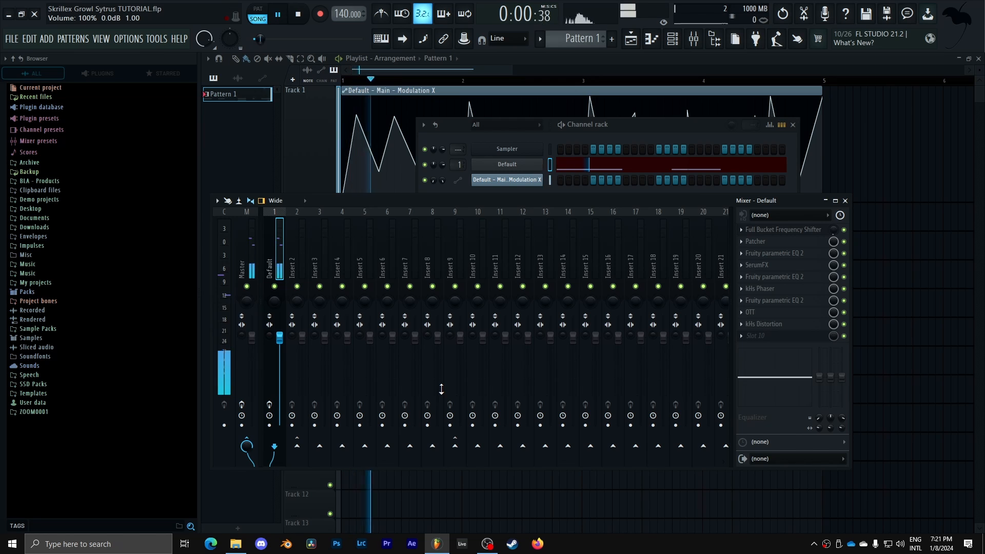
{"action": "left_click", "coordinate": [269, 405]}
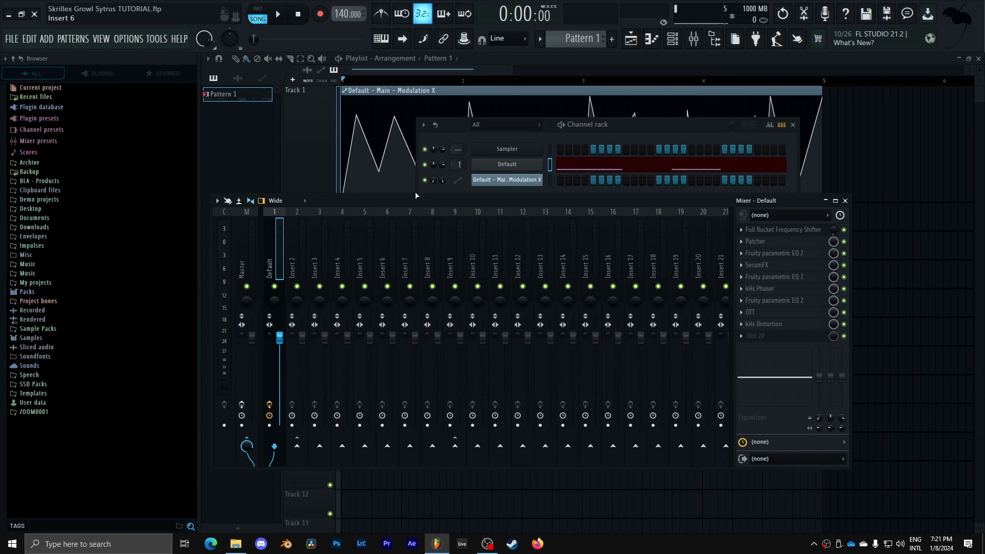
- Open the Default channel's Sytrus and audition the bass with the unison order at 1, then restore it to 3
{"action": "left_click", "coordinate": [485, 165]}
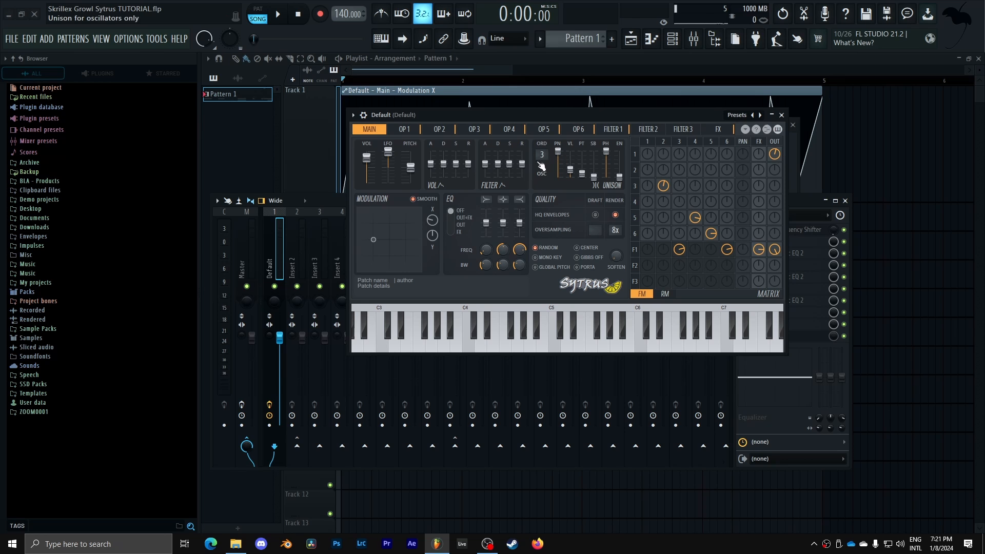
{"action": "left_click_drag", "start_coordinate": [525, 115], "coordinate": [524, 126]}
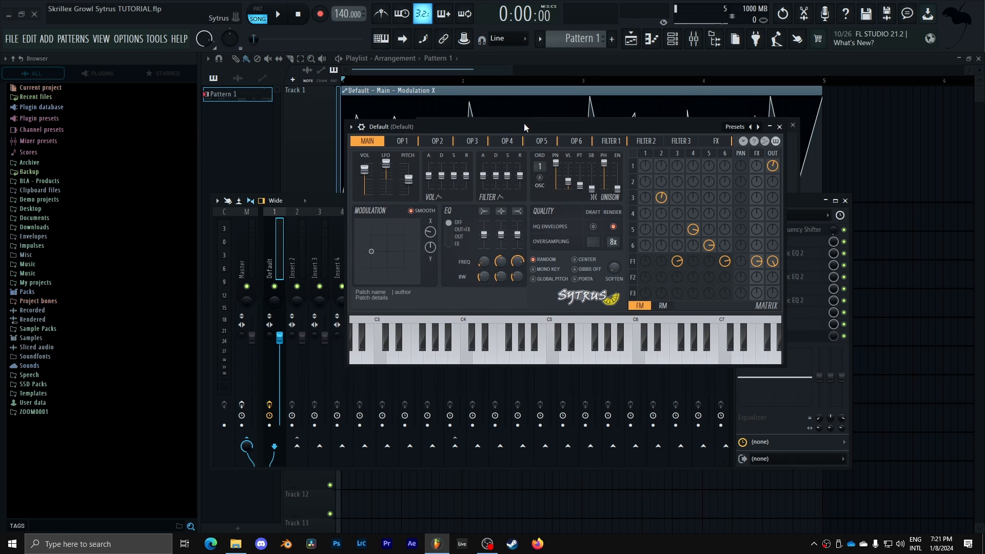
{"action": "key", "text": "space"}
{"action": "key", "text": "space"}
{"action": "left_click_drag", "start_coordinate": [522, 125], "coordinate": [512, 126]}
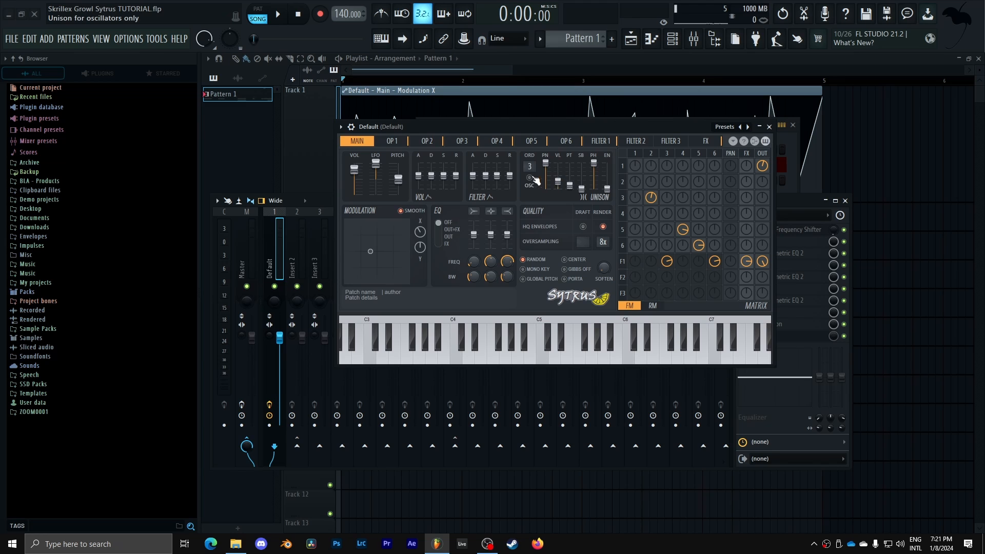
{"action": "left_click_drag", "start_coordinate": [497, 126], "coordinate": [506, 128]}
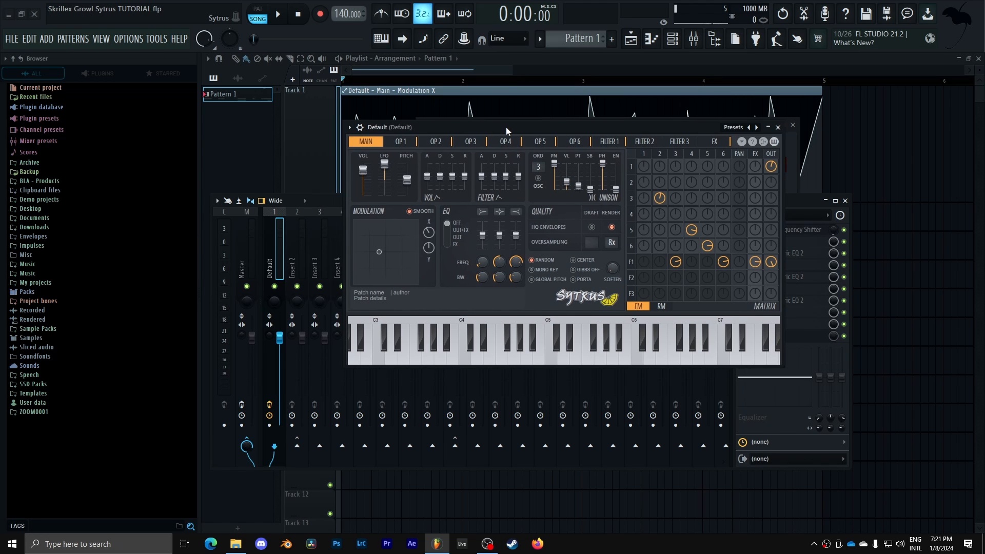
- Compare the bass at unison order 3 and order 1 in Sytrus, returning the order to 3
{"action": "key", "text": "space"}
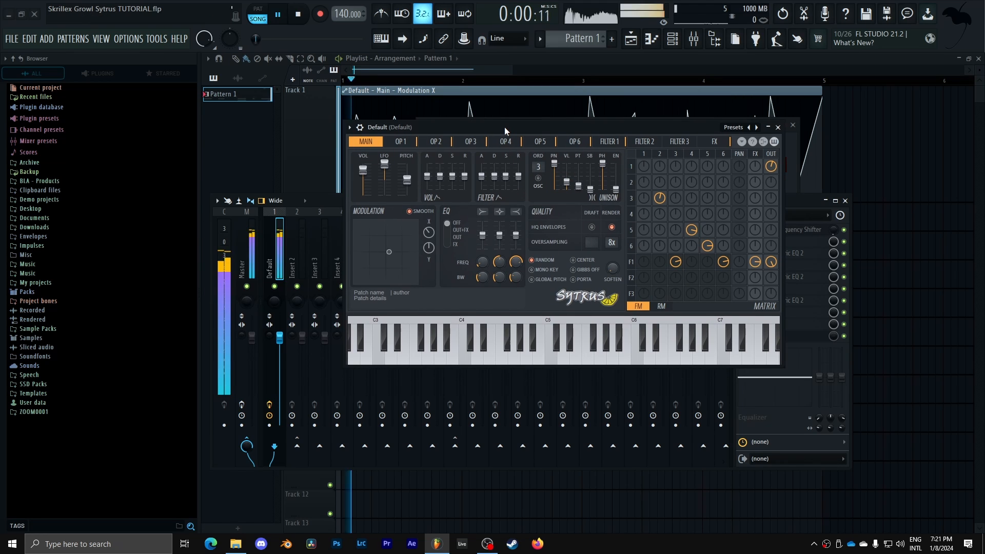
{"action": "key", "text": "space"}
{"action": "scroll", "coordinate": [537, 167], "scroll_direction": "down", "scroll_amount": 2}
{"action": "key", "text": "space"}
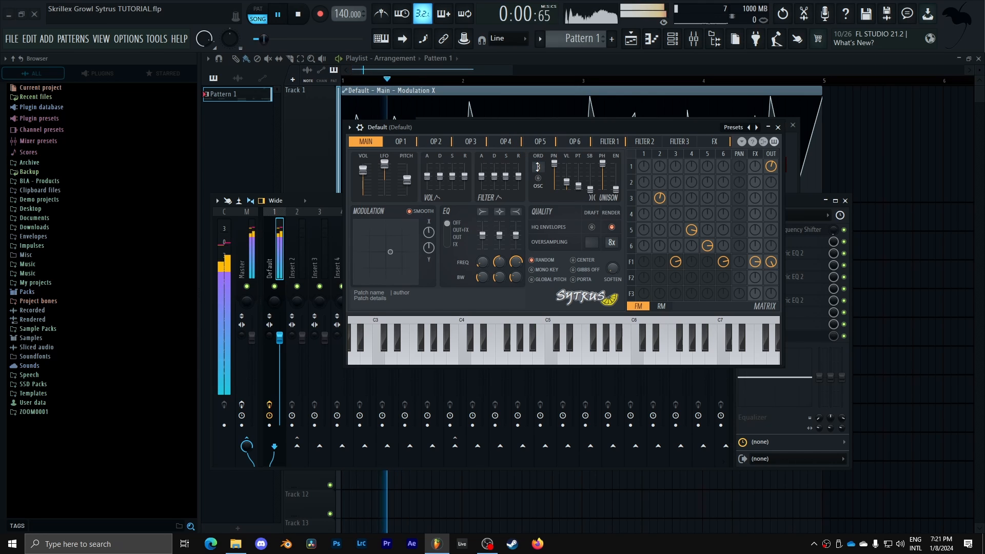
{"action": "key", "text": "space"}
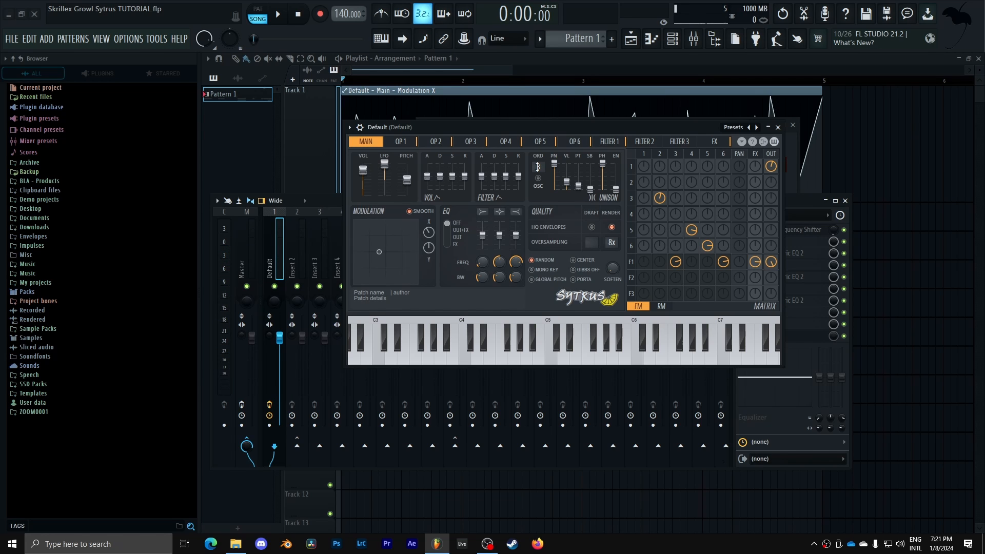
{"action": "left_click_drag", "start_coordinate": [534, 127], "coordinate": [524, 119]}
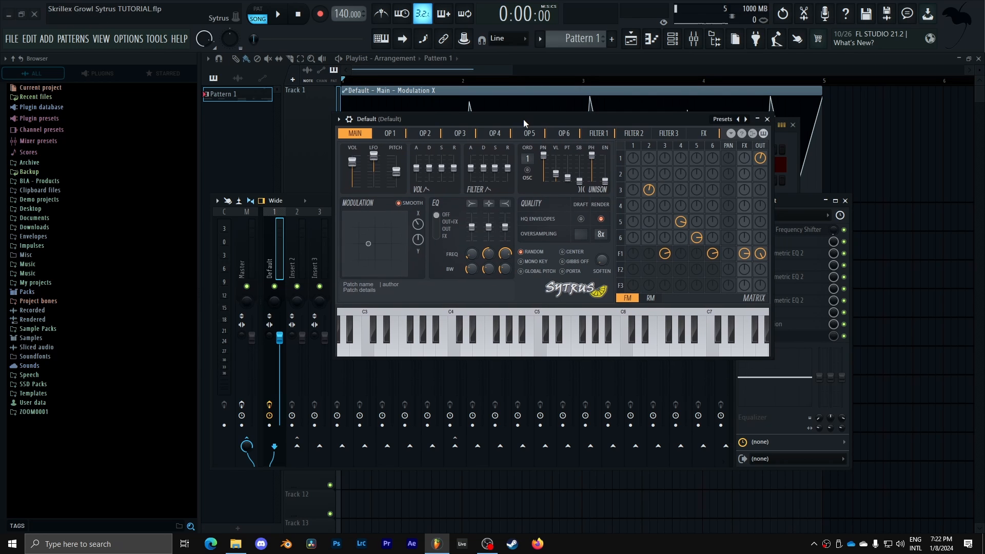
{"action": "key", "text": "space"}
{"action": "key", "text": "space"}
{"action": "left_click_drag", "start_coordinate": [527, 159], "coordinate": [528, 152]}
- Examine the chorus and reverb settings on Sytrus's FX page and return to the main page
{"action": "left_click", "coordinate": [609, 138]}
{"action": "left_click", "coordinate": [703, 134]}
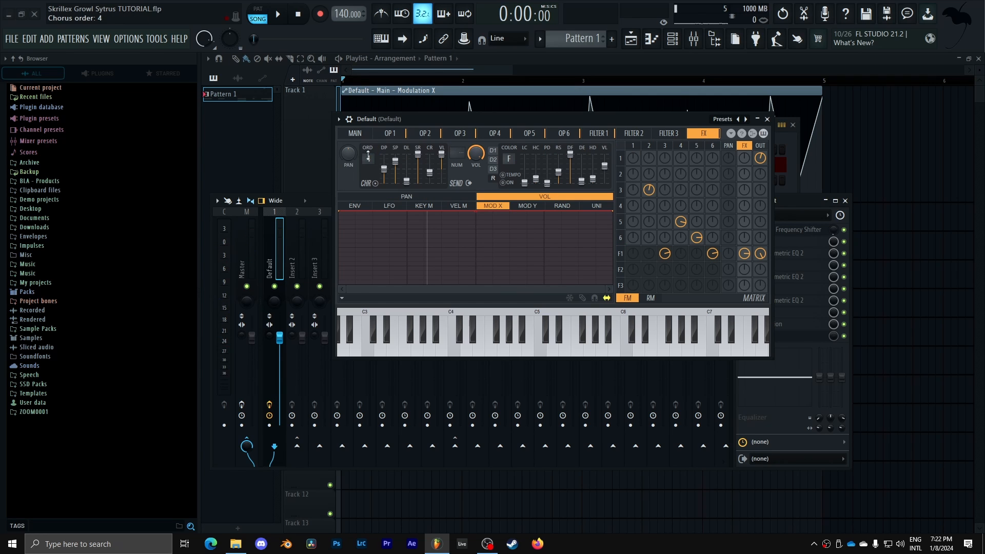
{"action": "left_click", "coordinate": [355, 134]}
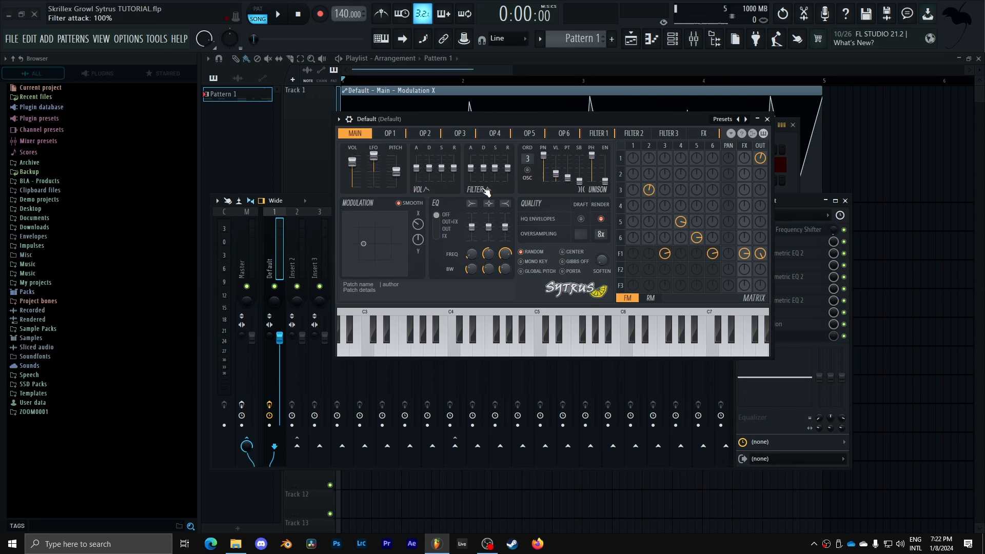
{"action": "left_click", "coordinate": [704, 134]}
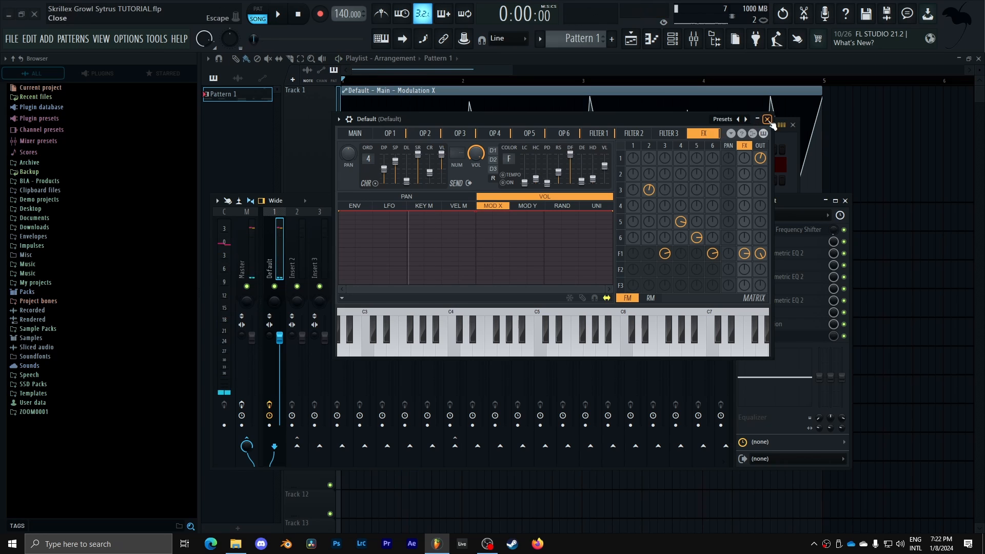
{"action": "left_click", "coordinate": [355, 133]}
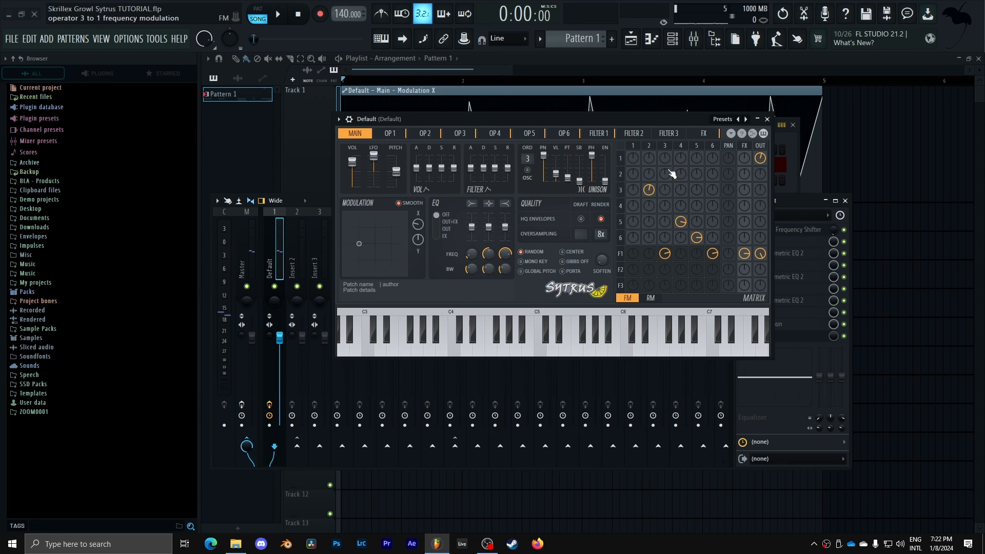
- Compare playback with operator 3's send to filter 1 switched off and on in the matrix
{"action": "right_click", "coordinate": [666, 254]}
{"action": "key", "text": "space"}
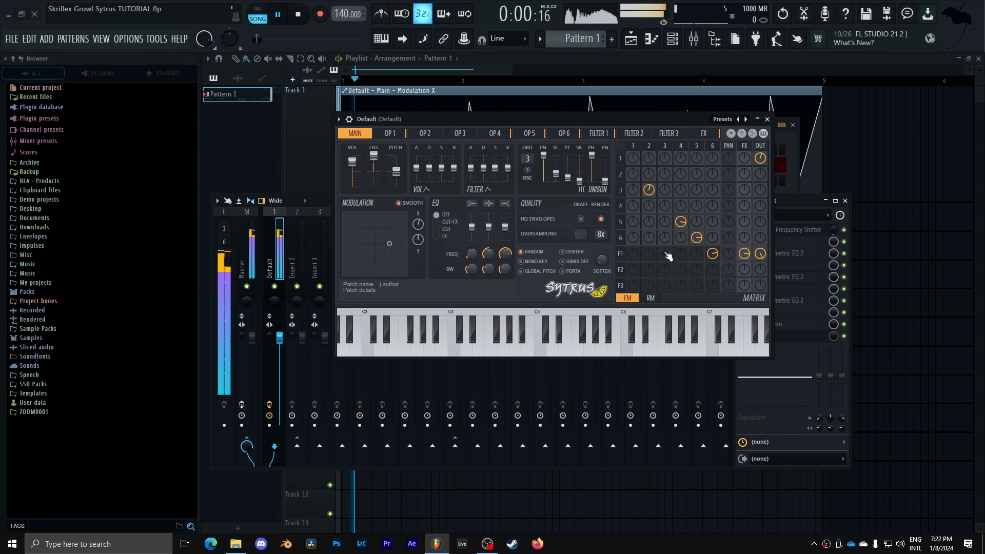
{"action": "key", "text": "space"}
{"action": "right_click", "coordinate": [666, 254]}
{"action": "key", "text": "space"}
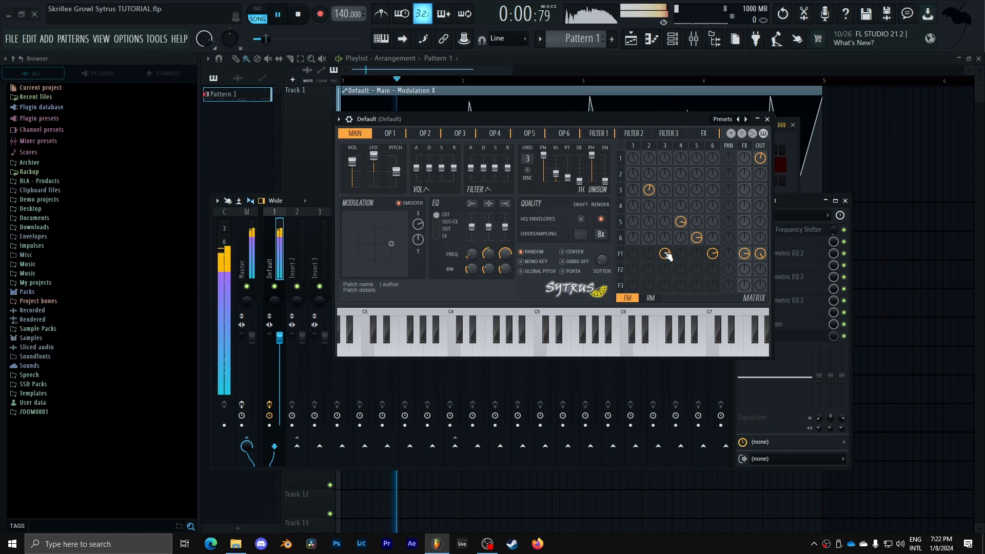
{"action": "key", "text": "space"}
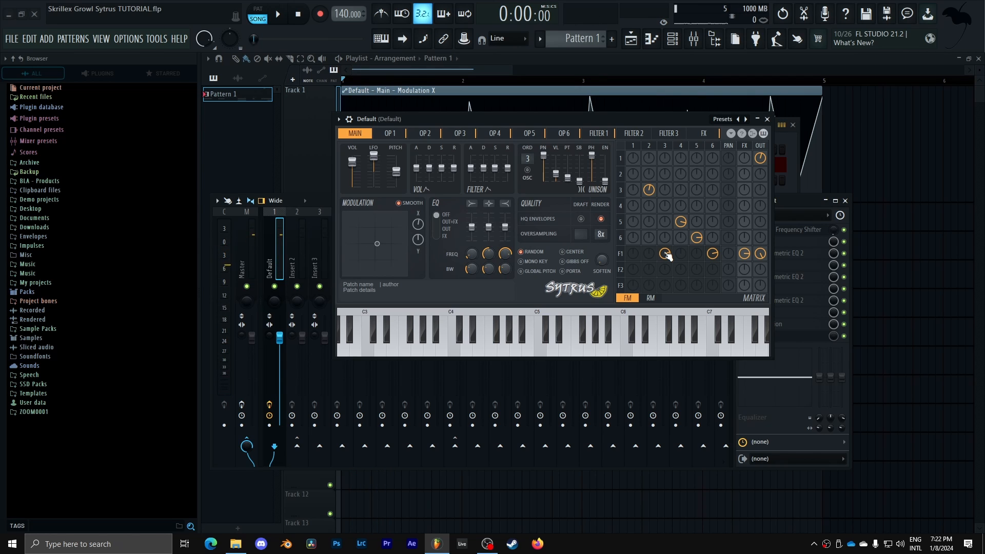
- Compare playback with operator 6's send to filter 1 switched off and on in the matrix
{"action": "right_click", "coordinate": [712, 253]}
{"action": "key", "text": "space"}
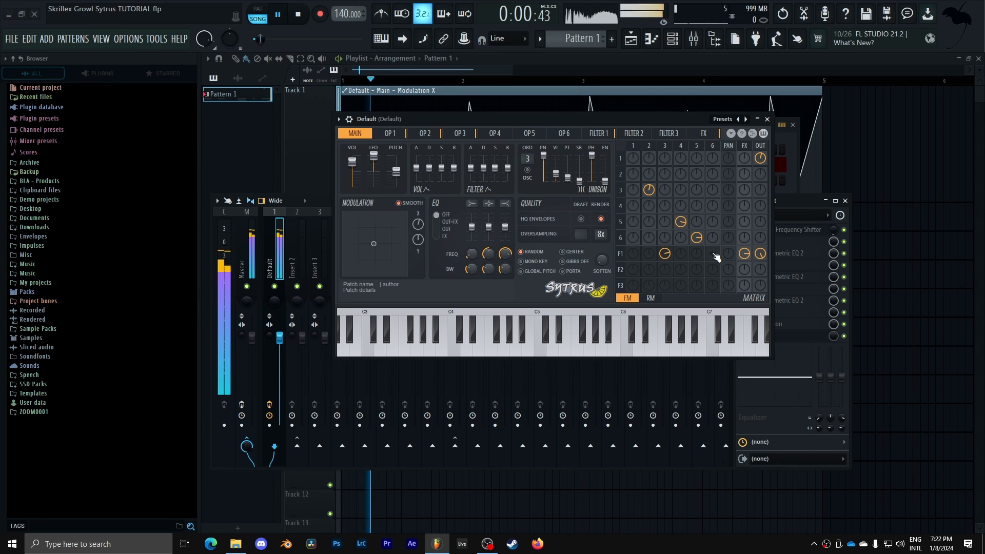
{"action": "key", "text": "space"}
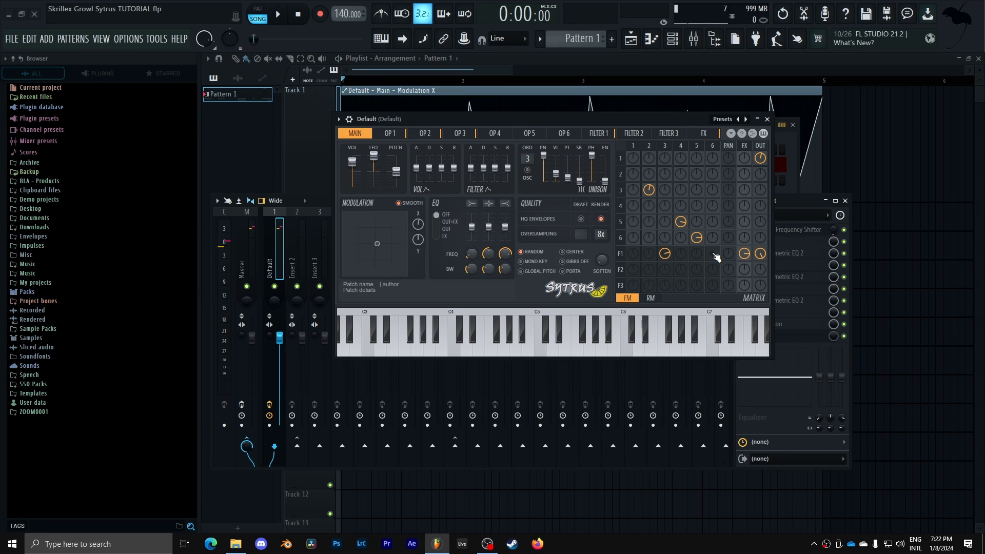
{"action": "left_click", "coordinate": [713, 254]}
{"action": "key", "text": "space"}
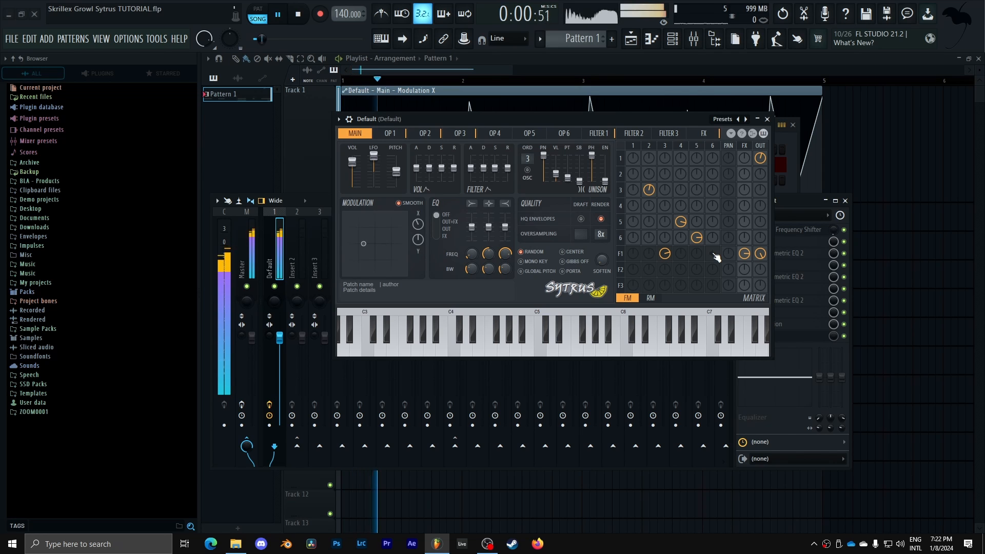
{"action": "key", "text": "space"}
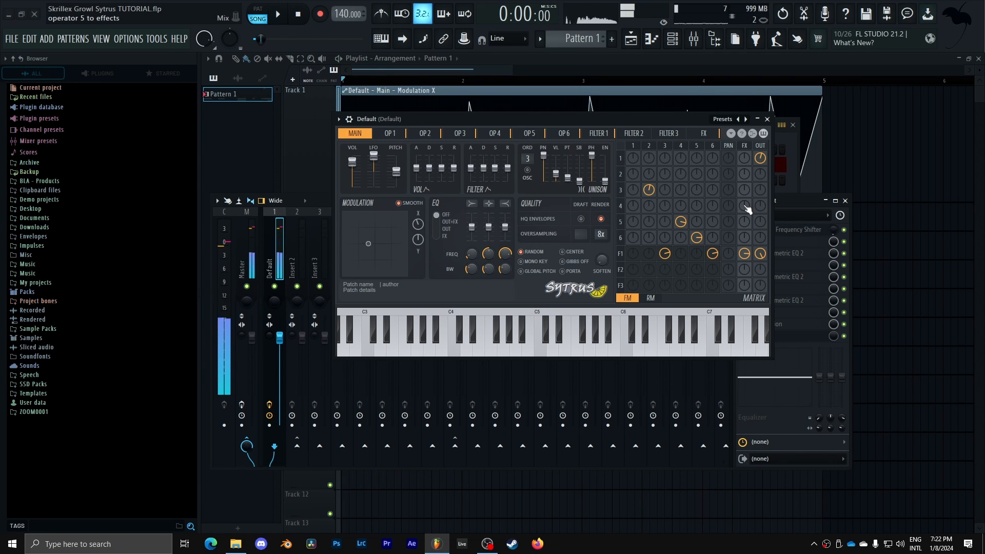
- Check operator 1's output in the matrix and look through the settings of operators 1 to 4
{"action": "left_click", "coordinate": [760, 159]}
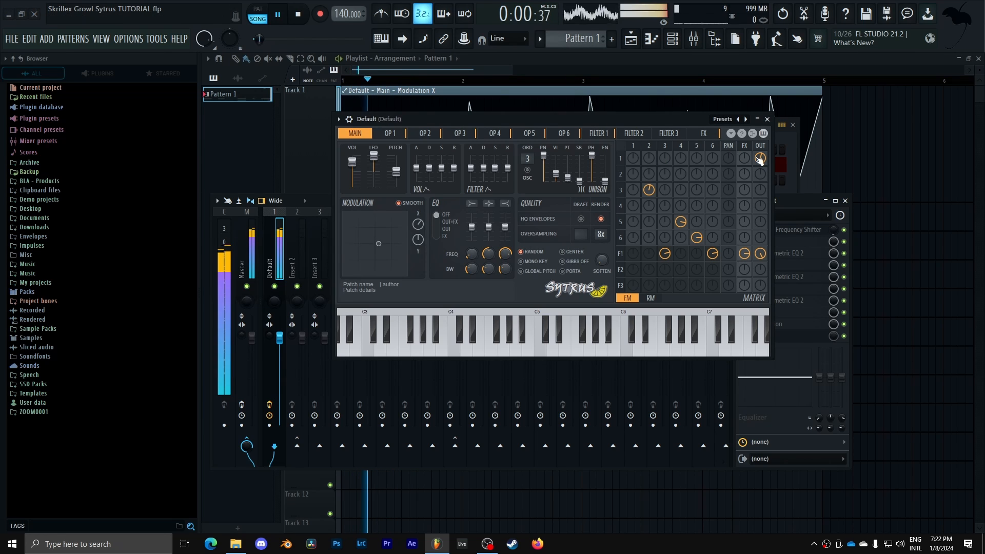
{"action": "left_click", "coordinate": [391, 134]}
{"action": "left_click", "coordinate": [425, 134]}
{"action": "left_click", "coordinate": [460, 134]}
{"action": "left_click", "coordinate": [490, 136]}
- Raise operator 2's Shape slider to turn its triangle wave into a sawtooth-like wave
{"action": "left_click_drag", "start_coordinate": [487, 136], "coordinate": [426, 134]}
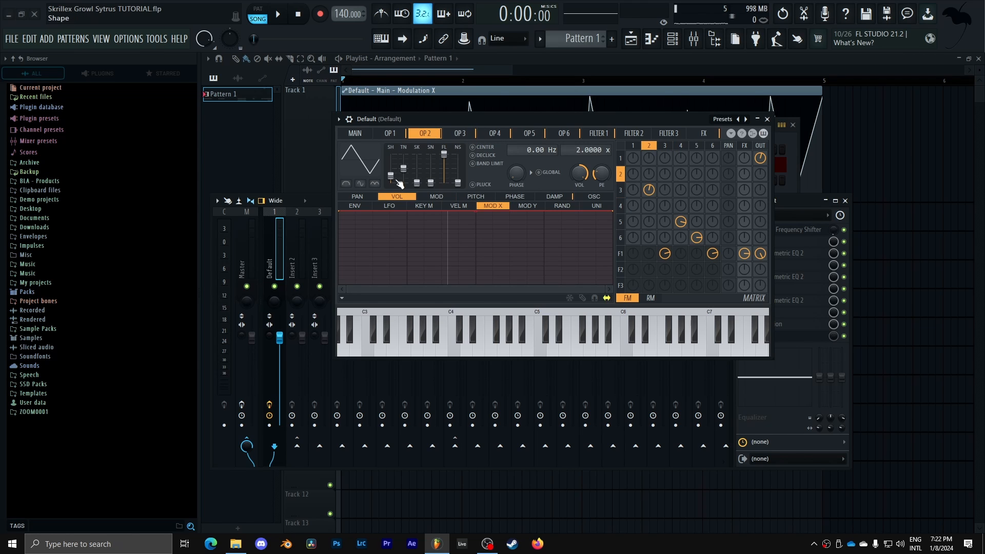
{"action": "left_click_drag", "start_coordinate": [391, 175], "coordinate": [390, 173]}
{"action": "mouse_move", "coordinate": [392, 176]}
{"action": "left_mouse_down"}
{"action": "mouse_move", "coordinate": [393, 187]}
{"action": "mouse_move", "coordinate": [393, 169]}
{"action": "left_mouse_up"}
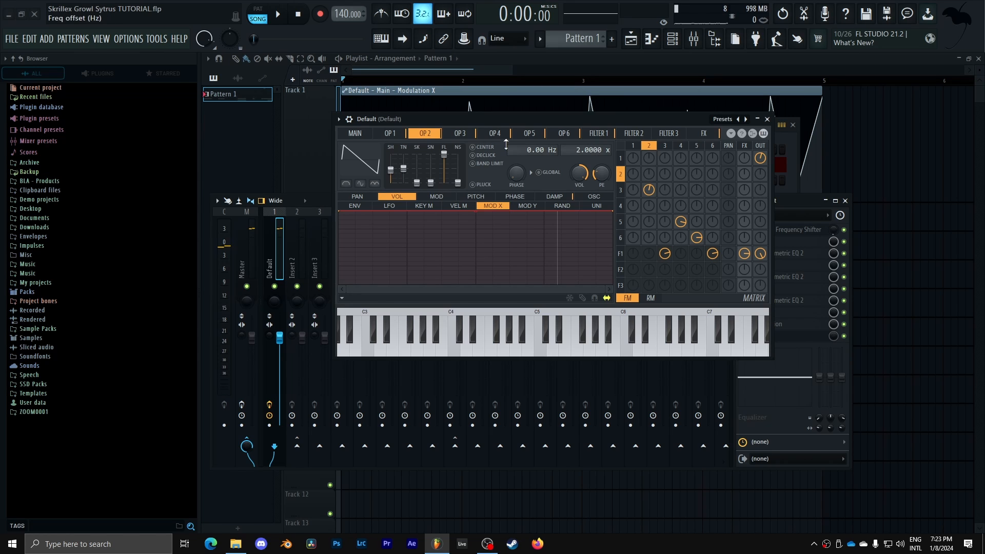
- Adjust operator 5's Shape slider slightly and play the arrangement to hear it
{"action": "left_click", "coordinate": [495, 134]}
{"action": "left_click", "coordinate": [529, 133]}
{"action": "left_click", "coordinate": [548, 134]}
{"action": "left_click", "coordinate": [529, 134]}
{"action": "mouse_move", "coordinate": [393, 183]}
{"action": "left_mouse_down"}
{"action": "mouse_move", "coordinate": [392, 167]}
{"action": "mouse_move", "coordinate": [391, 185]}
{"action": "left_mouse_up"}
{"action": "key", "text": "space"}
{"action": "key", "text": "space"}
{"action": "key", "text": "space"}
- Show operator 6's settings and audition the bass with repeated short playbacks
{"action": "left_click", "coordinate": [564, 133]}
{"action": "key", "text": "space"}
{"action": "key", "text": "space"}
{"action": "key", "text": "space"}
{"action": "key", "text": "space"}
{"action": "key", "text": "space"}
{"action": "key", "text": "space"}
{"action": "key", "text": "space"}
{"action": "key", "text": "space"}
{"action": "key", "text": "space"}
- Toggle each of operator 4's three waveform modifiers in turn, auditioning each with short playbacks, and leave all of them off
{"action": "left_click", "coordinate": [495, 134]}
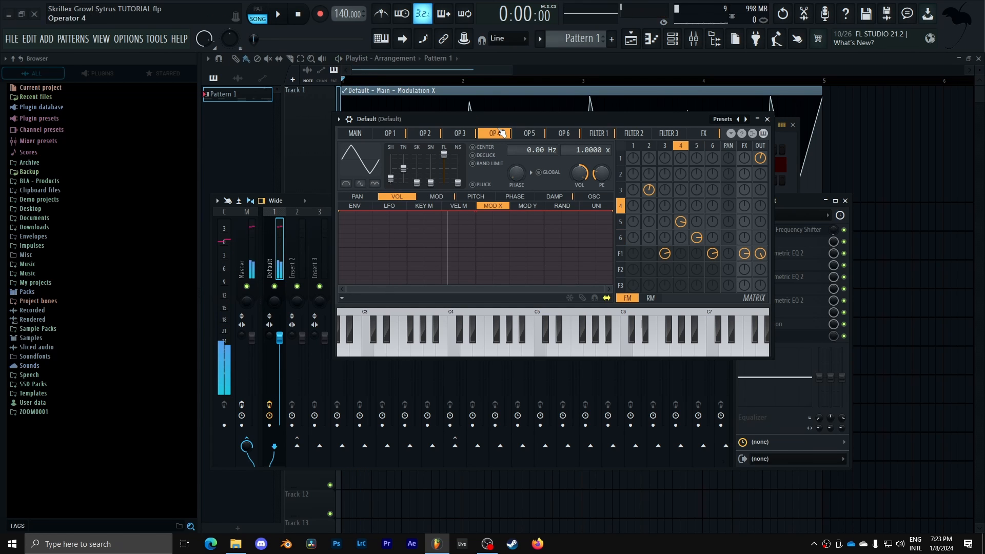
{"action": "left_click", "coordinate": [374, 183]}
{"action": "key", "text": "space"}
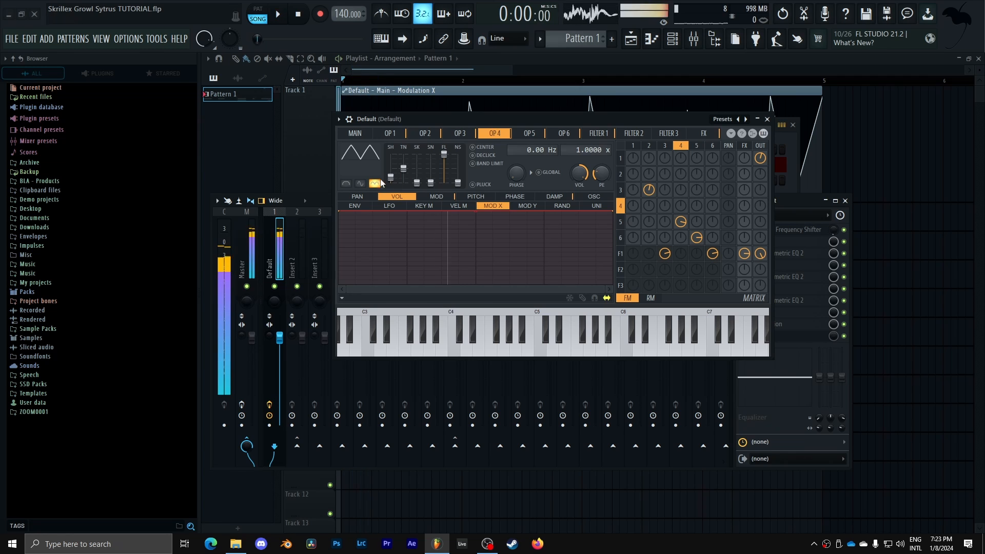
{"action": "left_click", "coordinate": [360, 183]}
{"action": "key", "text": "space"}
{"action": "left_click", "coordinate": [346, 183]}
{"action": "key", "text": "space"}
{"action": "key", "text": "space"}
{"action": "left_click", "coordinate": [361, 185]}
{"action": "key", "text": "space"}
{"action": "key", "text": "space"}
{"action": "left_click", "coordinate": [346, 184]}
{"action": "key", "text": "space"}
{"action": "key", "text": "space"}
{"action": "left_click", "coordinate": [346, 184]}
{"action": "key", "text": "space"}
{"action": "key", "text": "space"}
{"action": "left_click", "coordinate": [362, 184]}
{"action": "key", "text": "space"}
{"action": "key", "text": "space"}
{"action": "left_click", "coordinate": [377, 184]}
{"action": "key", "text": "space"}
{"action": "key", "text": "space"}
{"action": "key", "text": "space"}
{"action": "left_click", "coordinate": [376, 184]}
{"action": "key", "text": "space"}
{"action": "key", "text": "space"}
{"action": "key", "text": "space"}
{"action": "left_click", "coordinate": [361, 185]}
{"action": "left_click", "coordinate": [349, 184]}
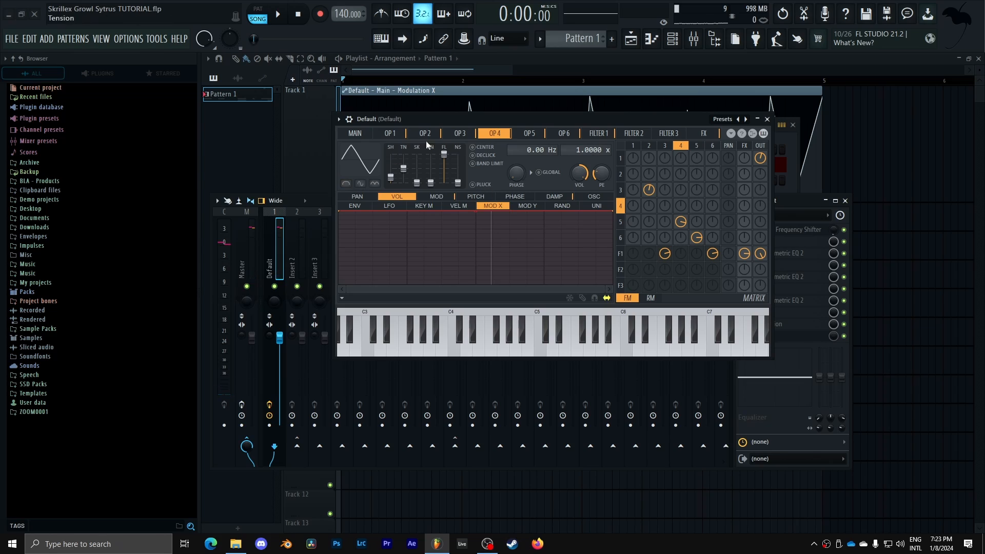